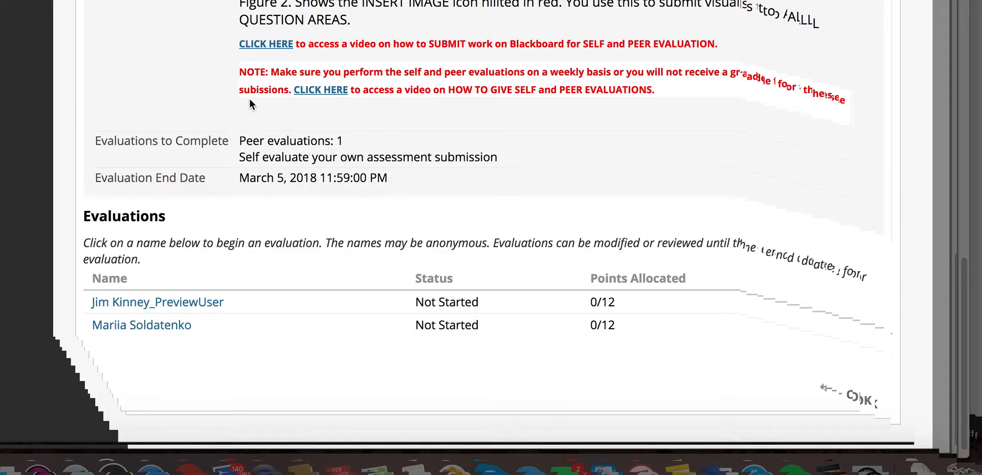
Step: Open the preview user's evaluation from the Evaluations list for the in-class assignment
scroll(244, 149, down, 2)
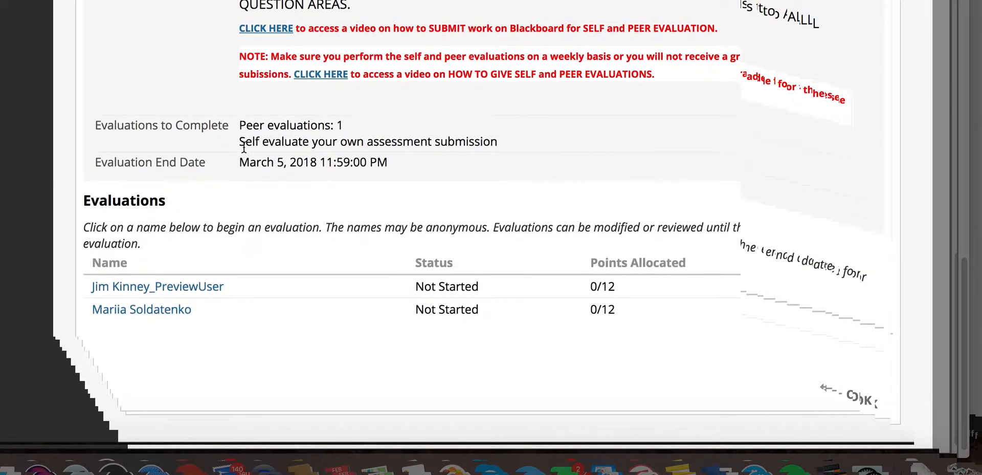
scroll(244, 147, down, 2)
scroll(161, 292, down, 1)
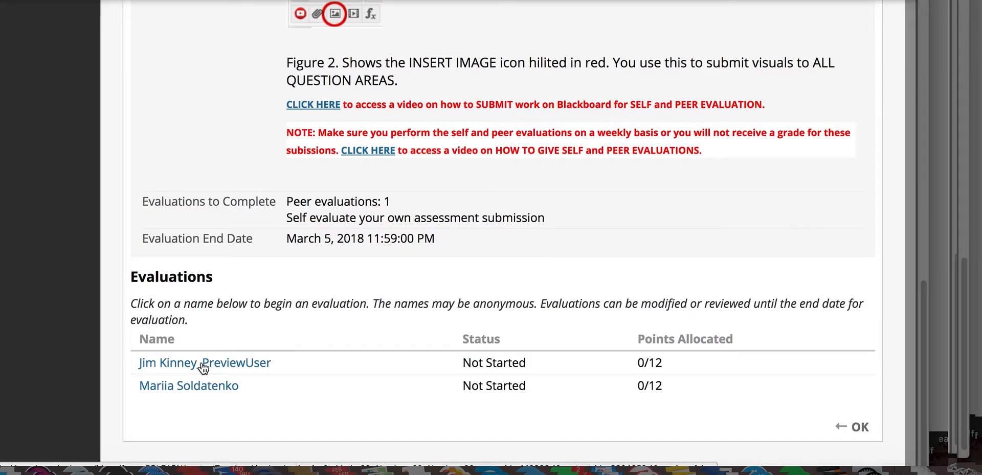
click(203, 363)
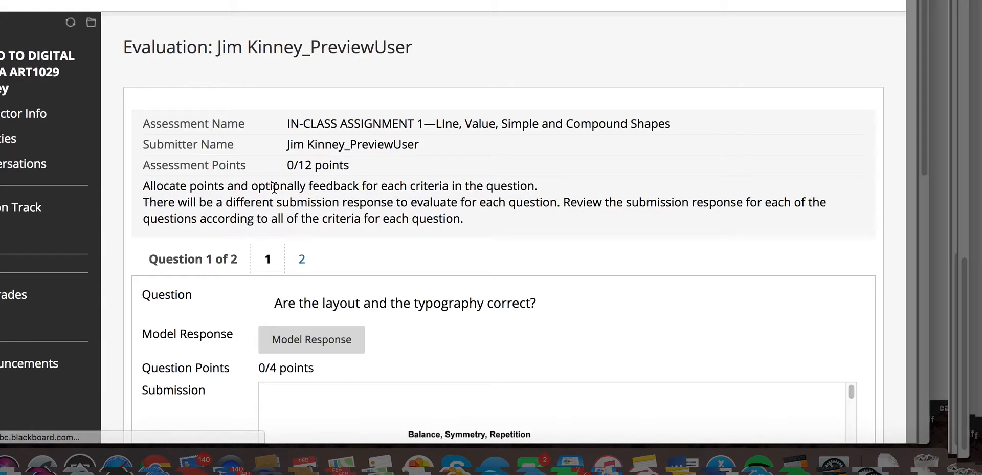
Step: Examine question 1 on layout and typography together with the Criteria 1 marking rules on size and orientation
scroll(355, 210, down, 5)
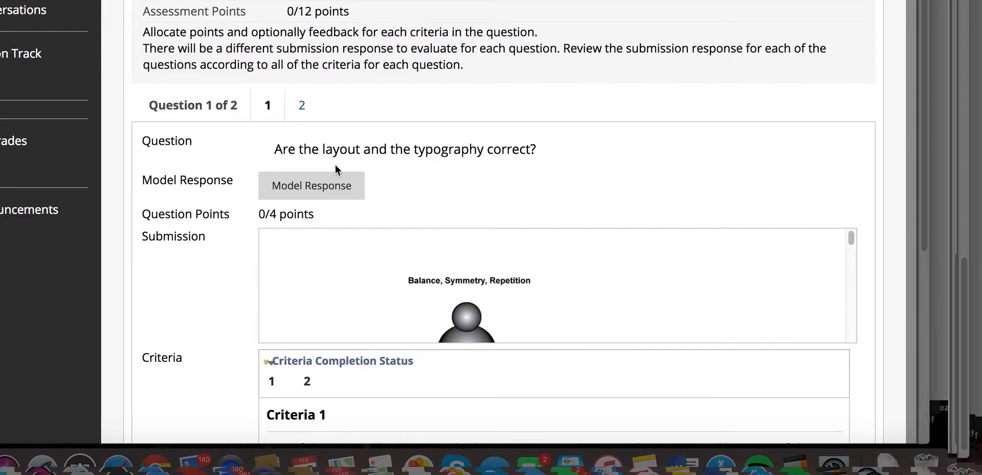
scroll(404, 297, down, 2)
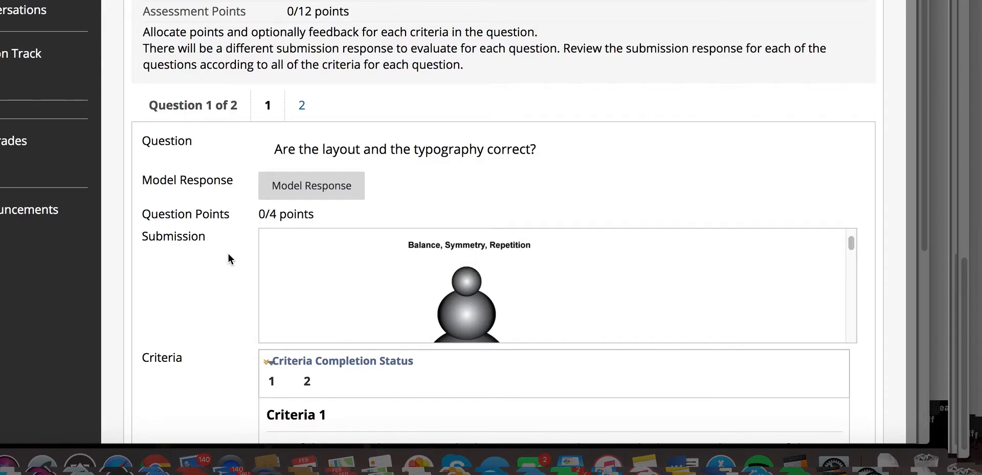
scroll(228, 256, down, 5)
scroll(228, 252, down, 1)
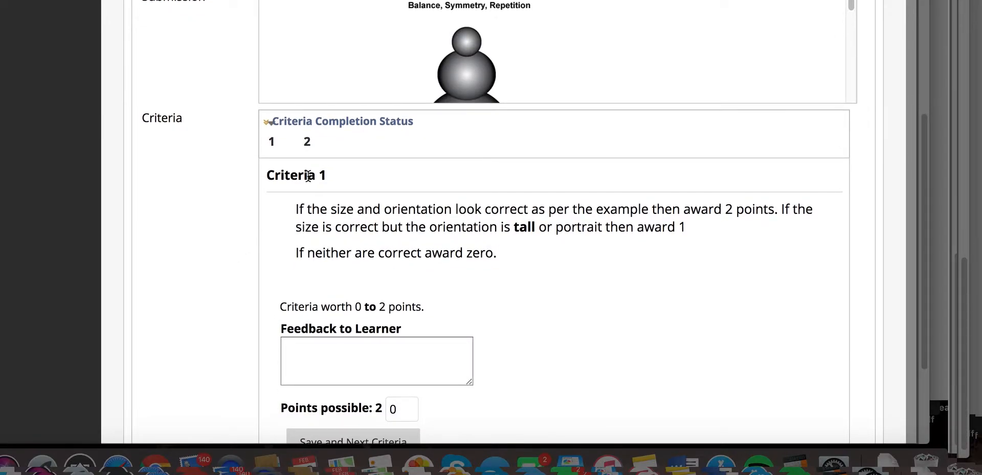
scroll(329, 171, up, 2)
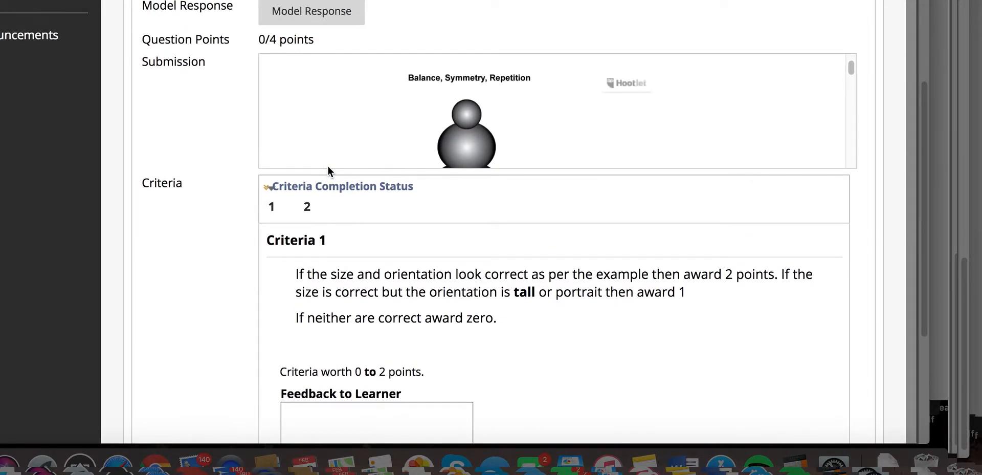
scroll(328, 167, up, 2)
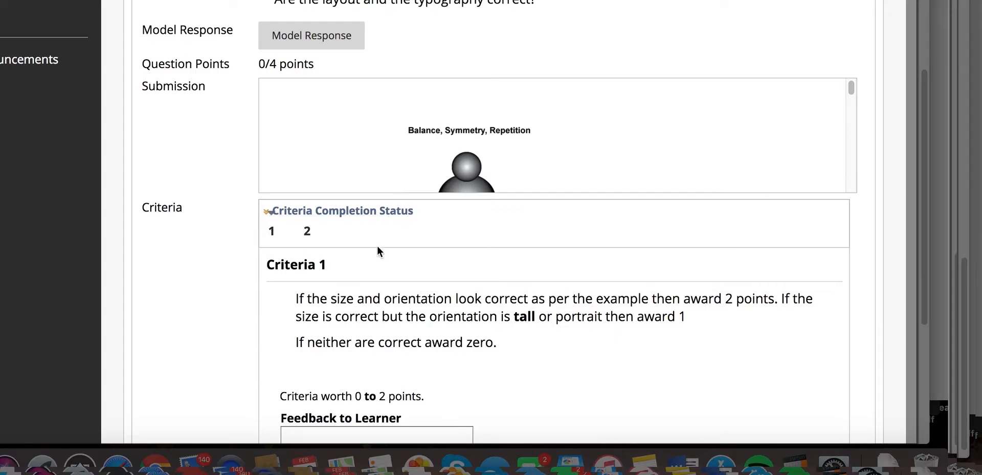
scroll(364, 347, down, 5)
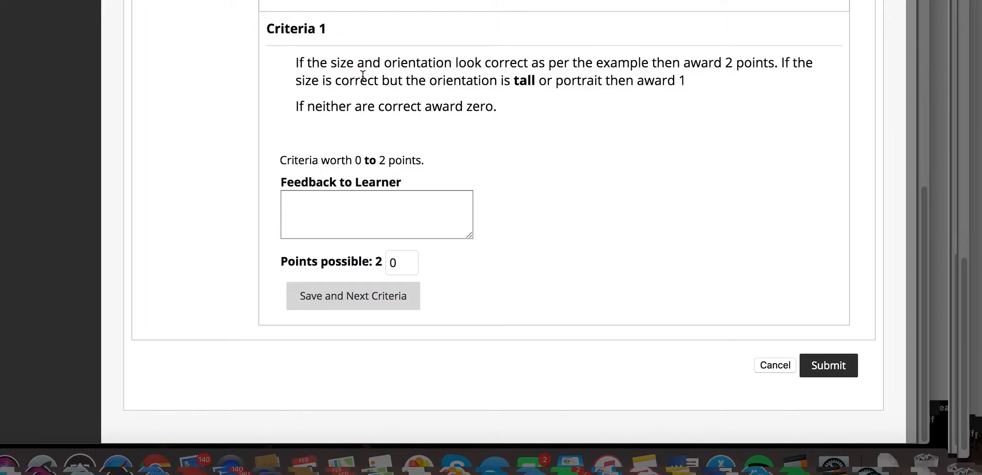
scroll(362, 75, up, 1)
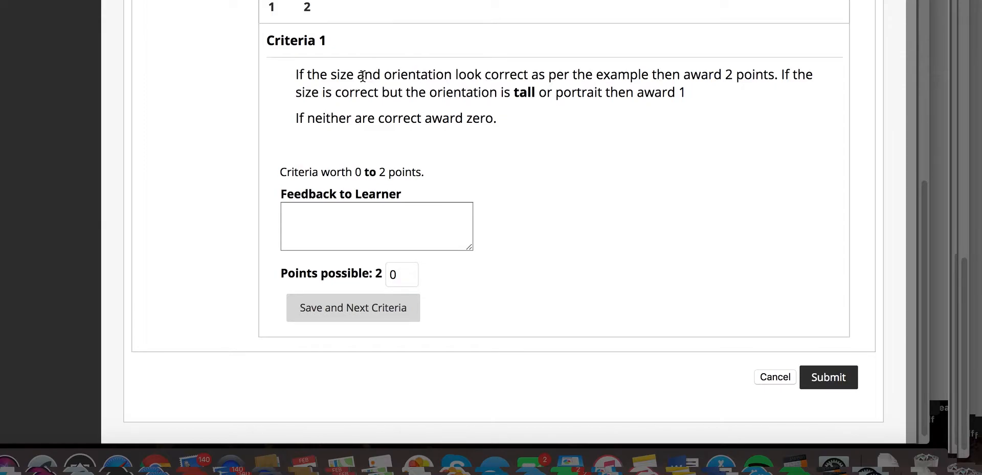
scroll(363, 76, right, 1)
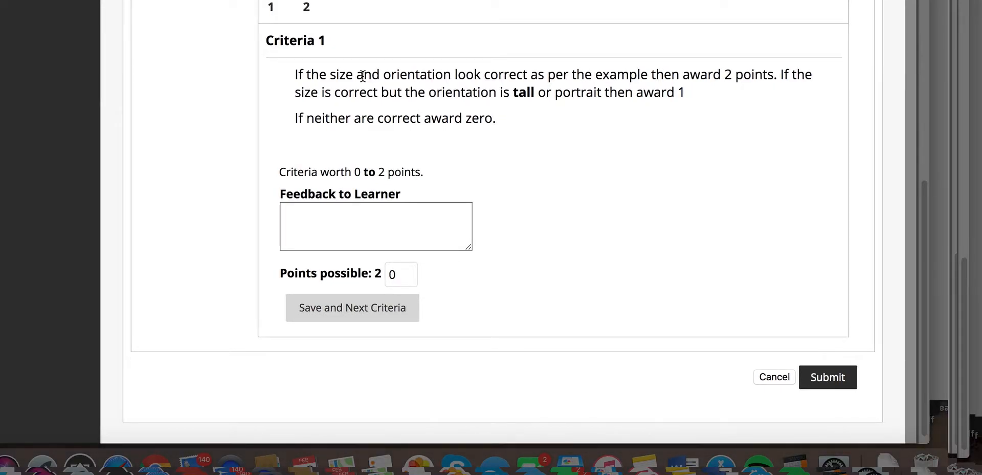
scroll(363, 76, up, 1)
scroll(362, 76, up, 3)
scroll(363, 76, up, 2)
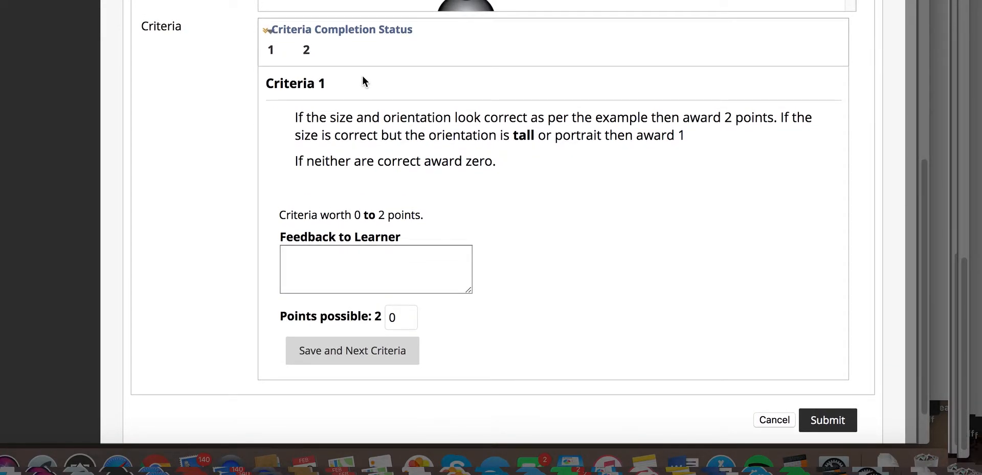
scroll(362, 75, up, 3)
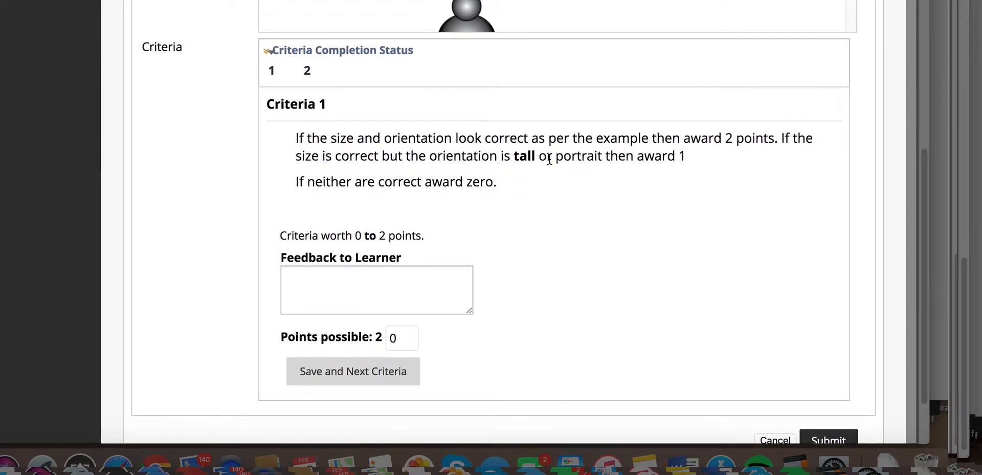
scroll(549, 159, up, 1)
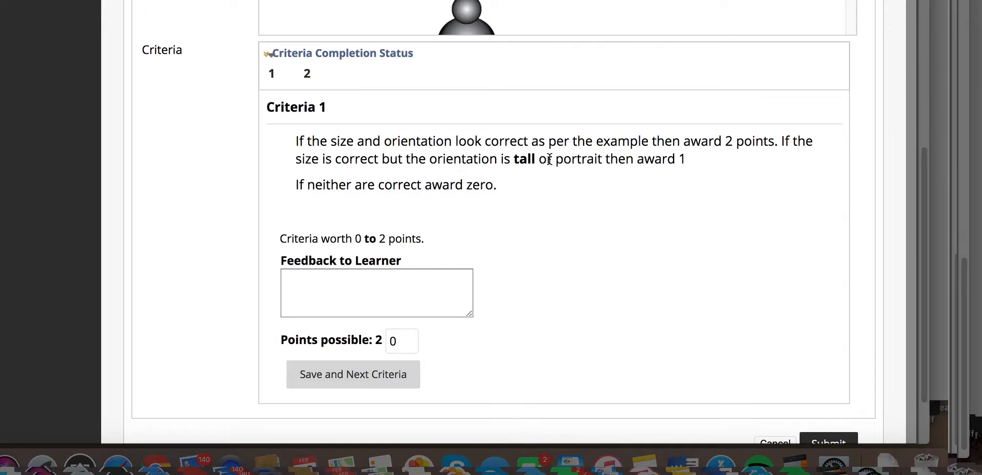
scroll(549, 160, down, 2)
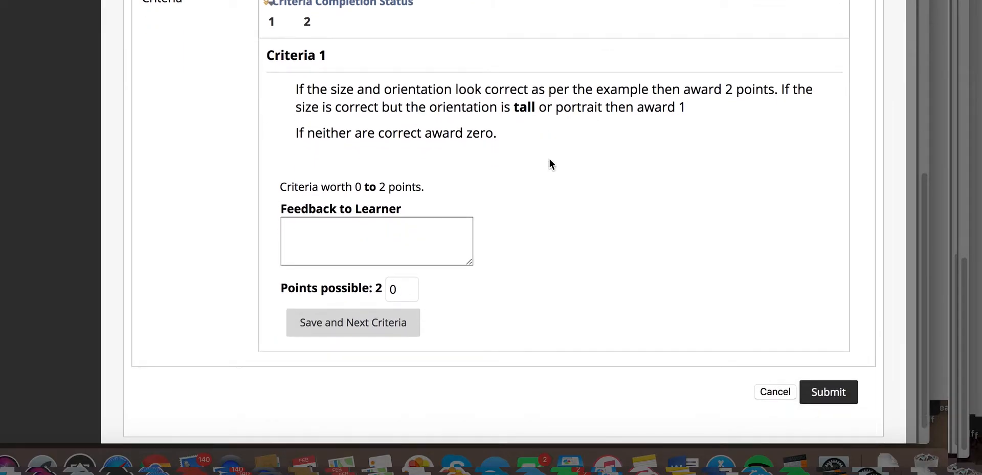
scroll(549, 160, up, 1)
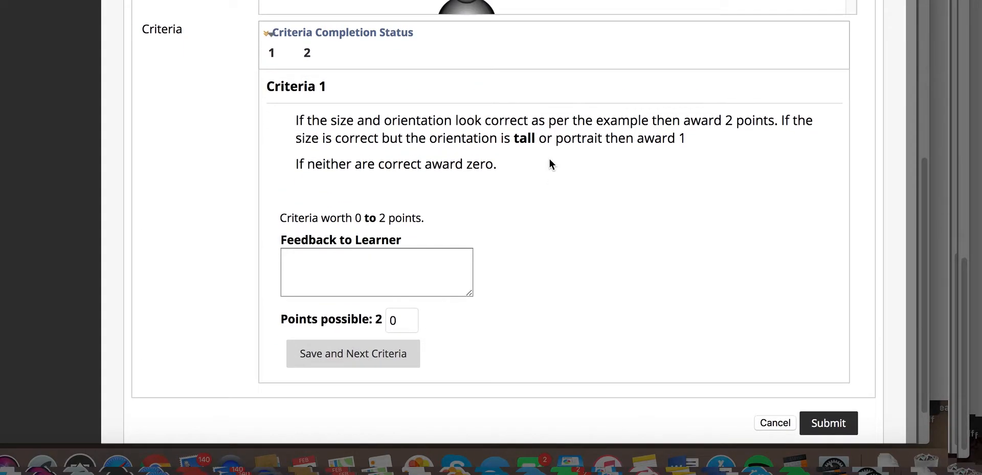
scroll(550, 160, up, 1)
scroll(550, 160, up, 1)
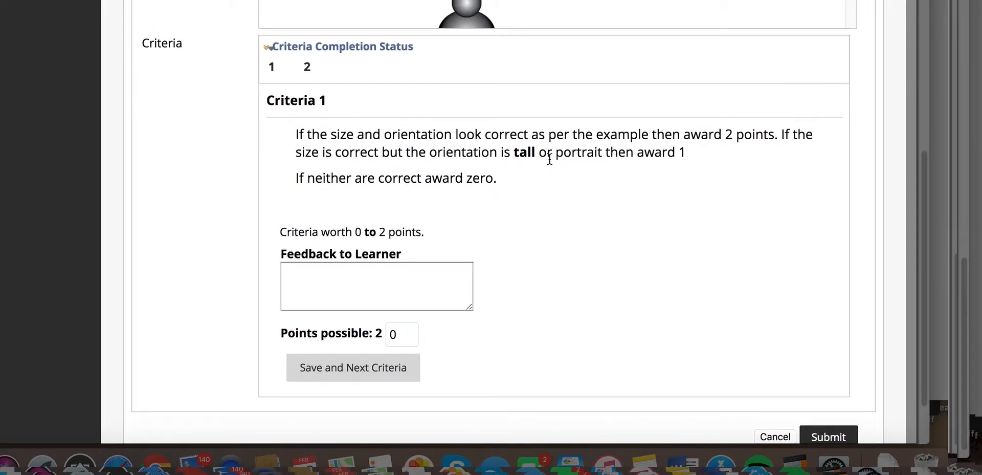
scroll(549, 159, up, 2)
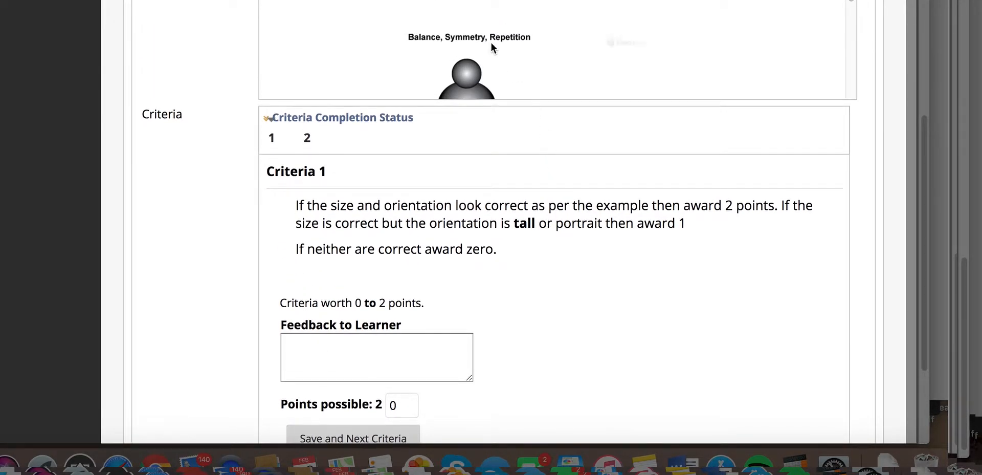
Step: Review the submitted artwork for question 1 against the size and orientation wording of Criteria 1
mouse_move(486, 35)
scroll(486, 35, down, 5)
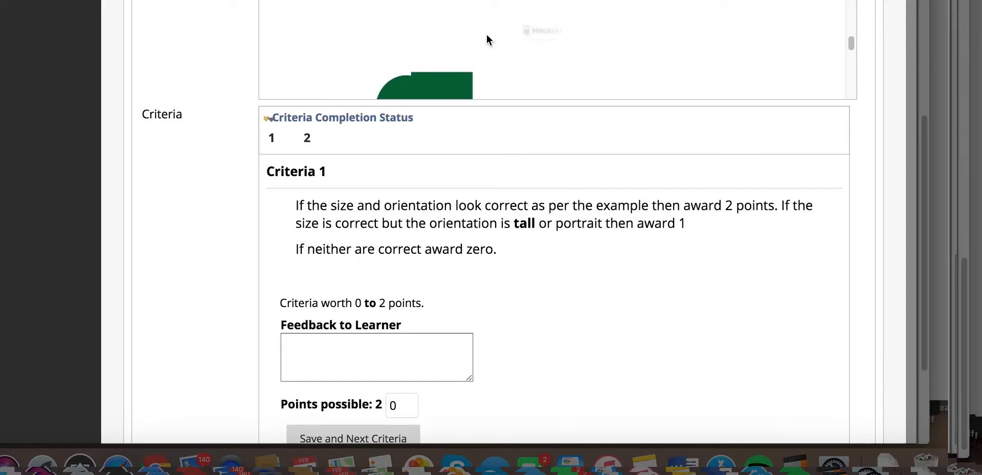
scroll(487, 34, up, 2)
scroll(487, 35, down, 3)
scroll(486, 35, up, 1)
scroll(487, 35, up, 4)
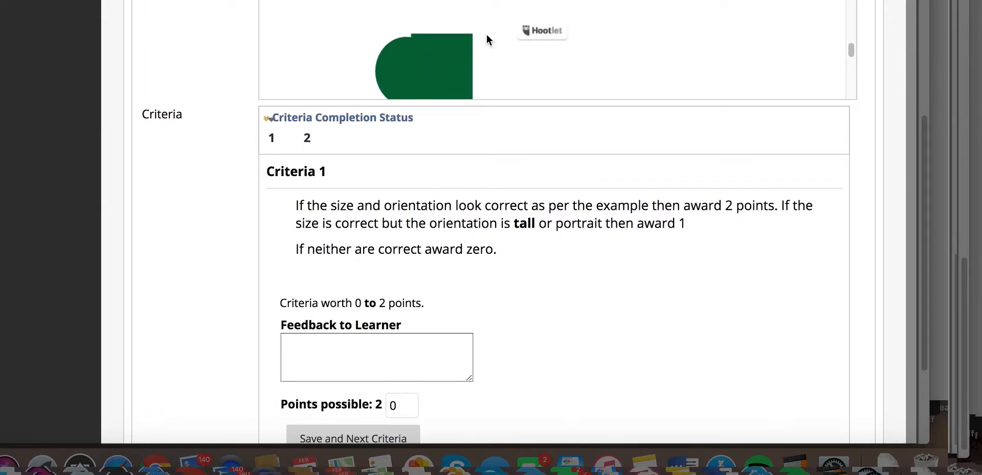
scroll(487, 35, up, 6)
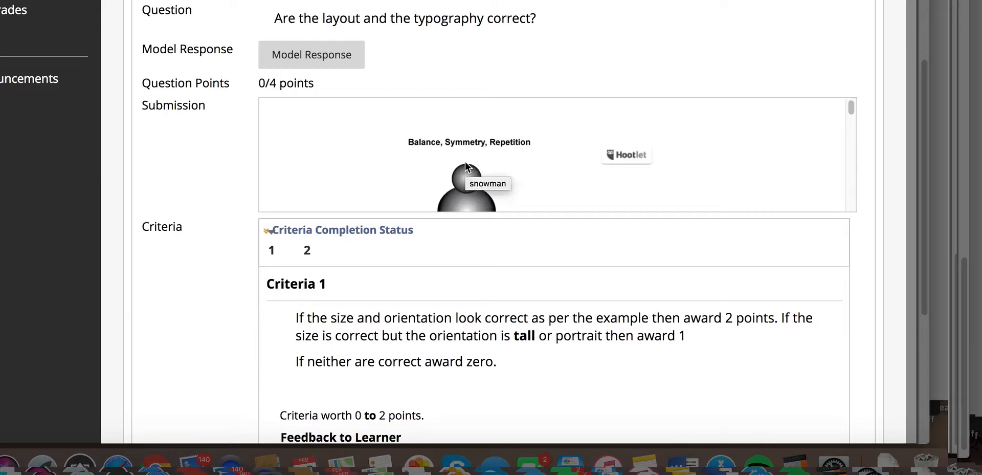
scroll(465, 162, up, 1)
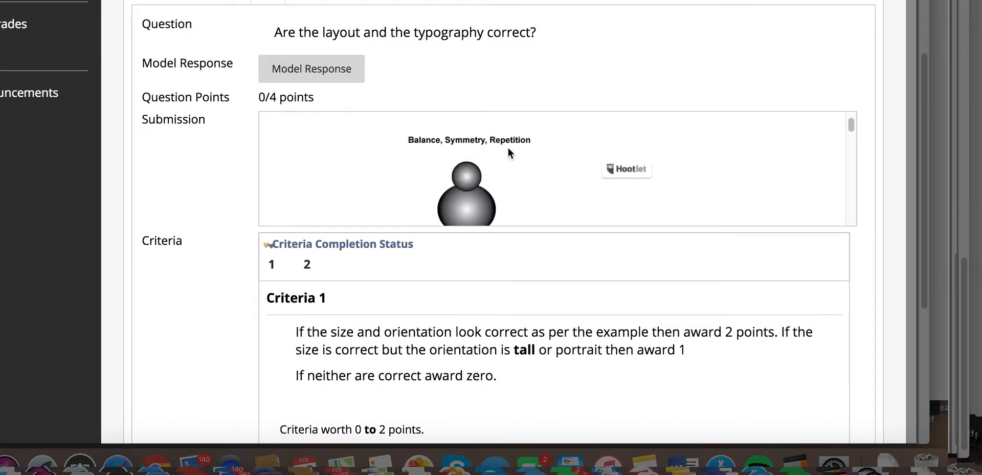
drag(475, 331, 296, 332)
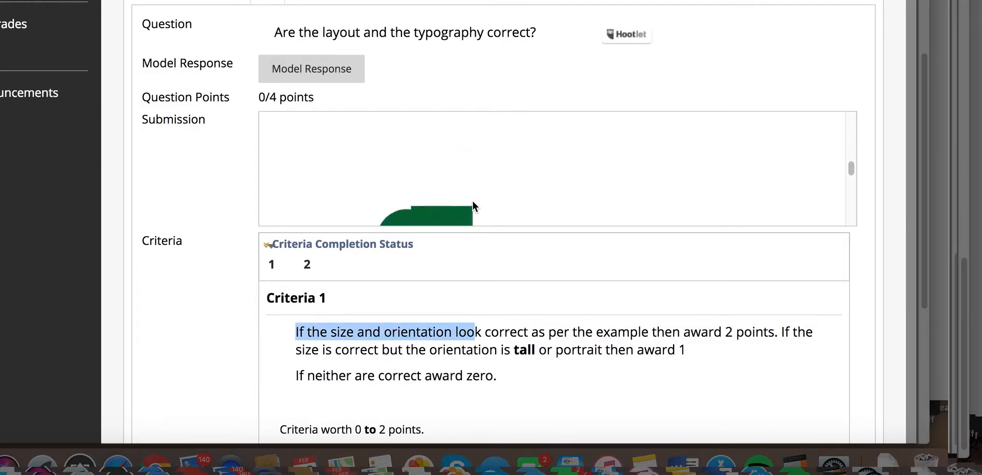
scroll(480, 266, down, 1)
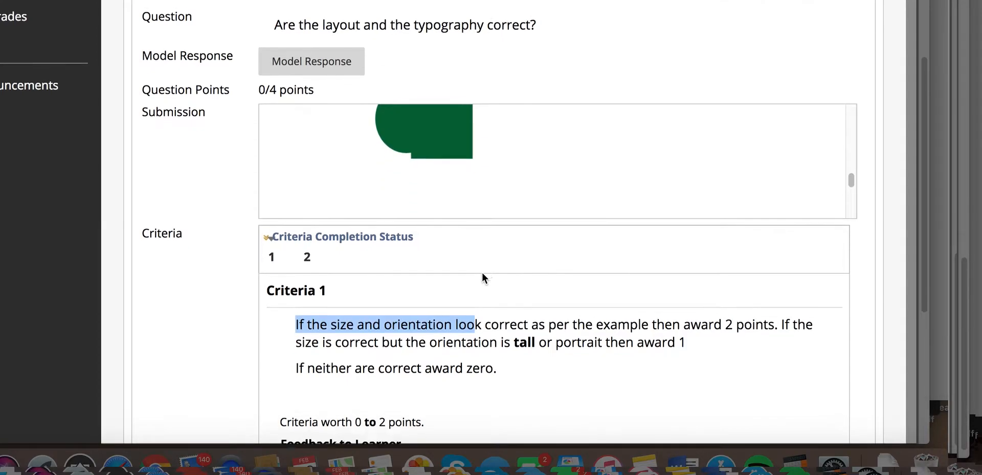
Step: Award 2 points for Criteria 1 of question 1, then save and advance to the next criteria
scroll(482, 274, down, 5)
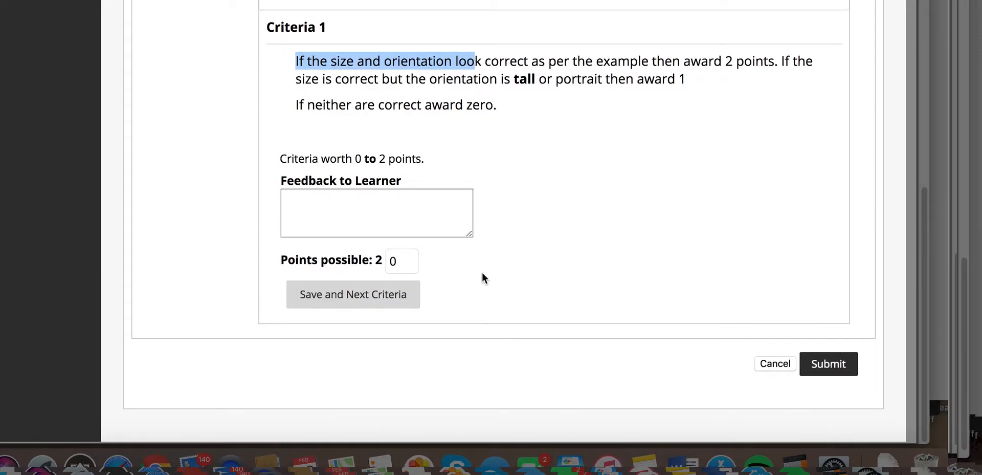
click(399, 261)
drag(399, 263, 389, 263)
text(2)
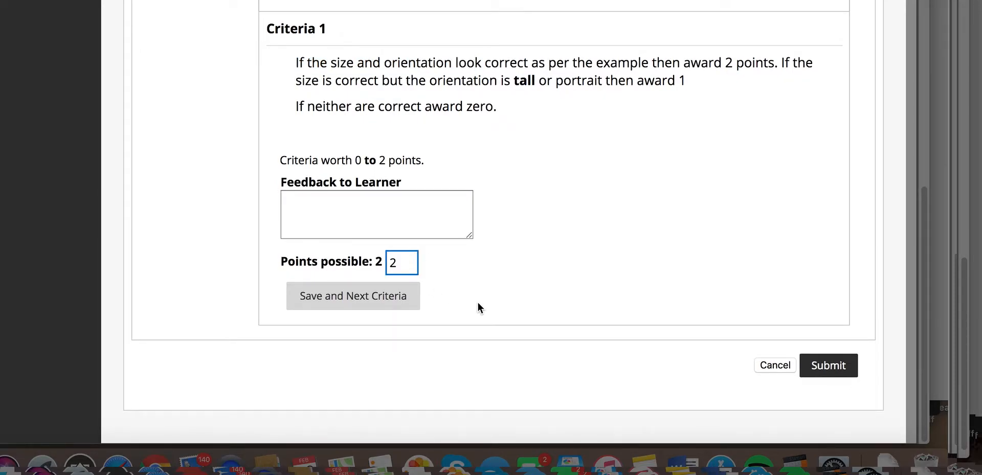
click(400, 304)
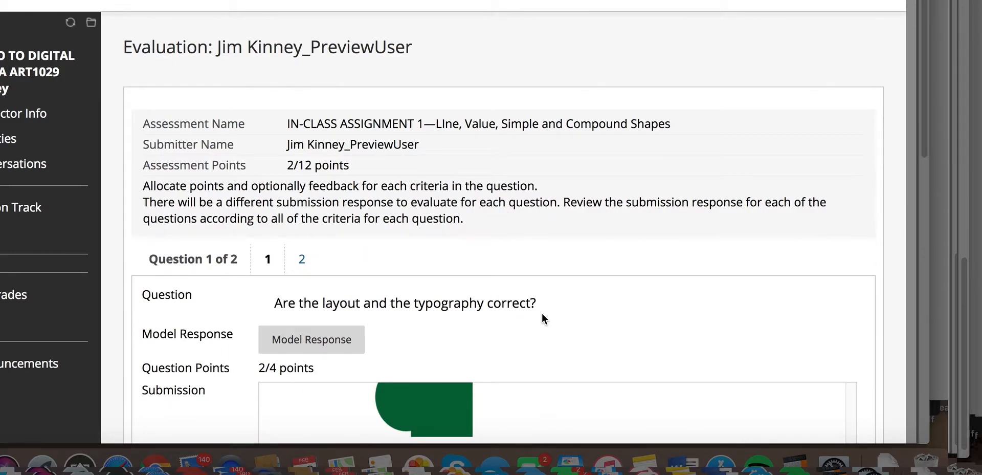
Step: Read the Criteria 2 marking rules on the placement, font and size of the type
scroll(541, 315, down, 3)
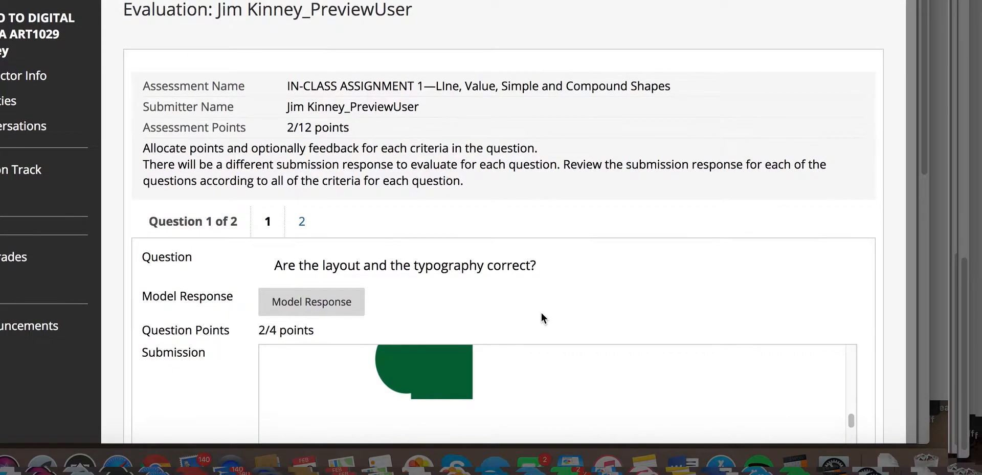
scroll(542, 317, down, 1)
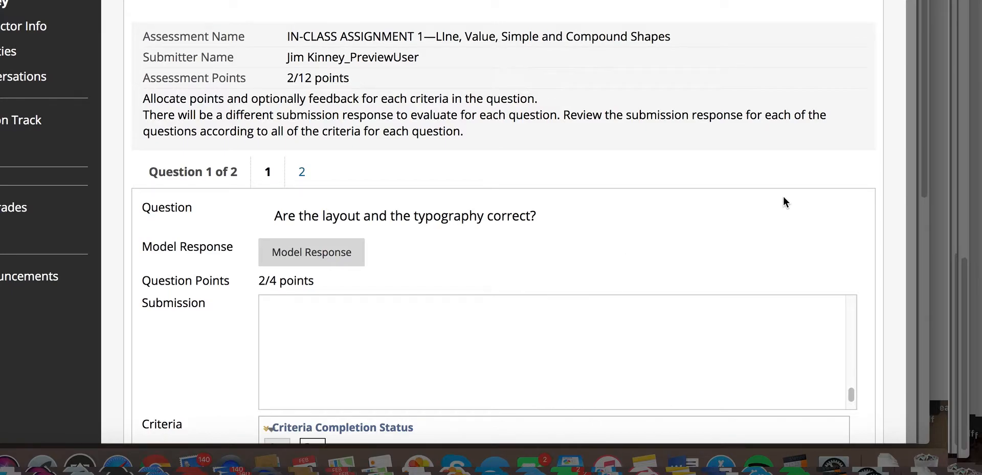
scroll(784, 199, down, 1)
scroll(783, 199, down, 3)
scroll(783, 199, down, 2)
scroll(783, 199, up, 2)
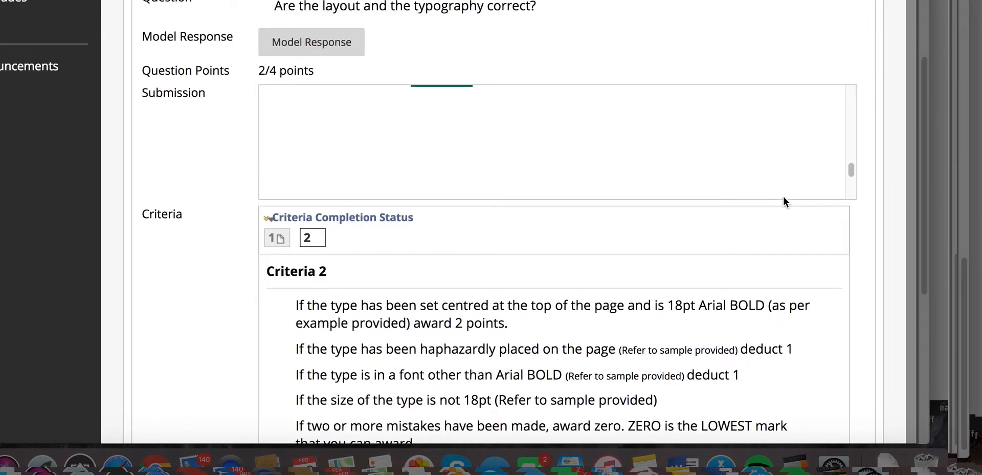
Step: View the model response for question 1, moving its window fully into view, and close it when done
click(296, 49)
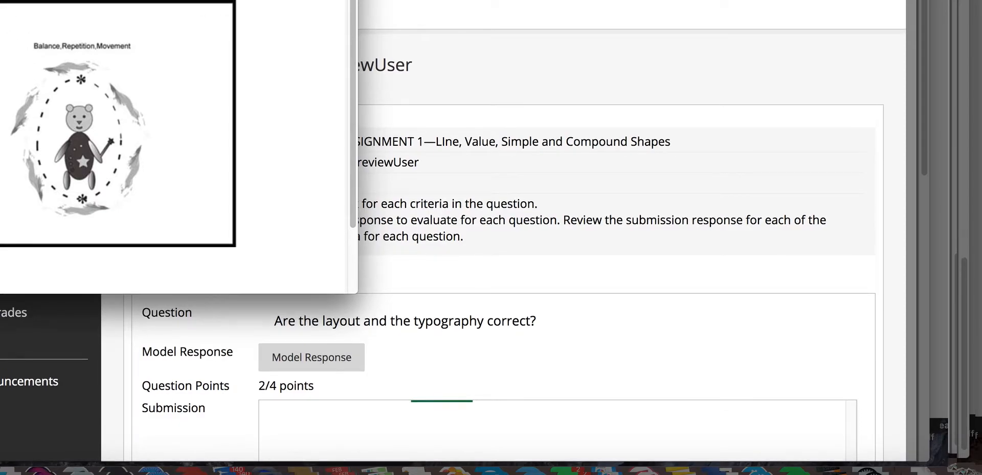
drag(153, 0, 376, 0)
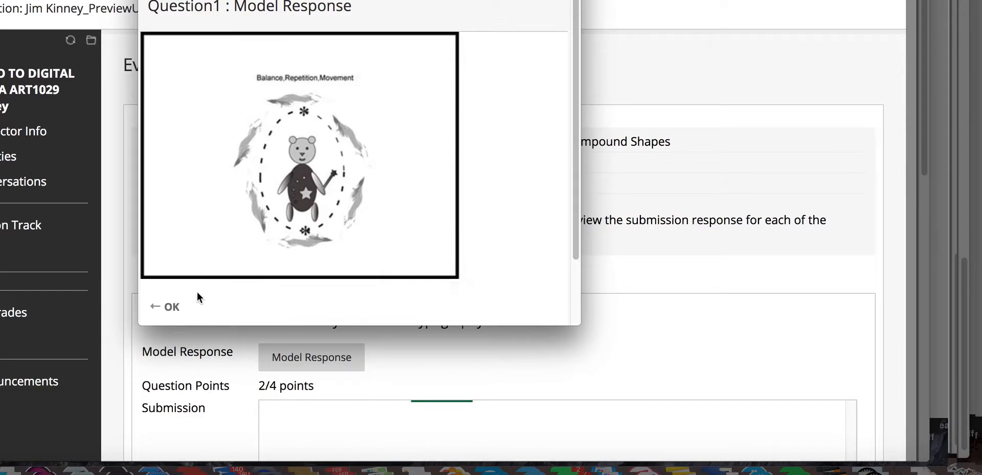
scroll(299, 239, down, 3)
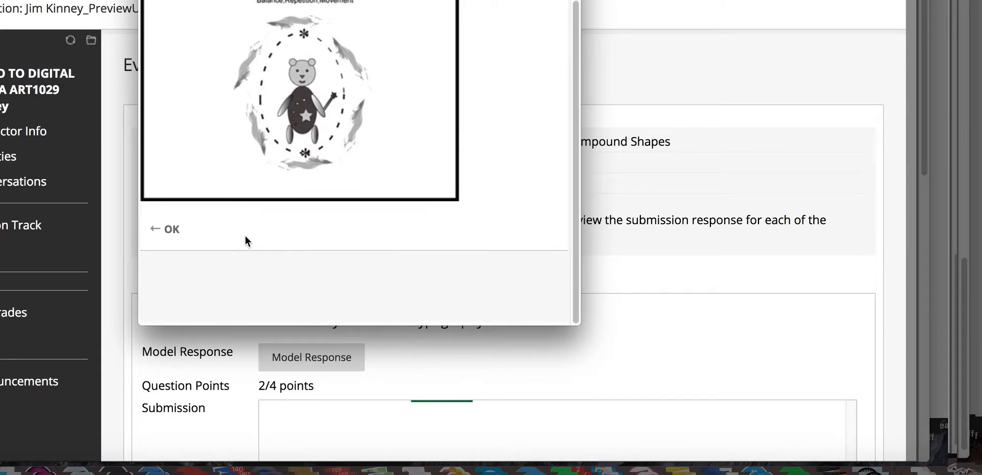
click(168, 229)
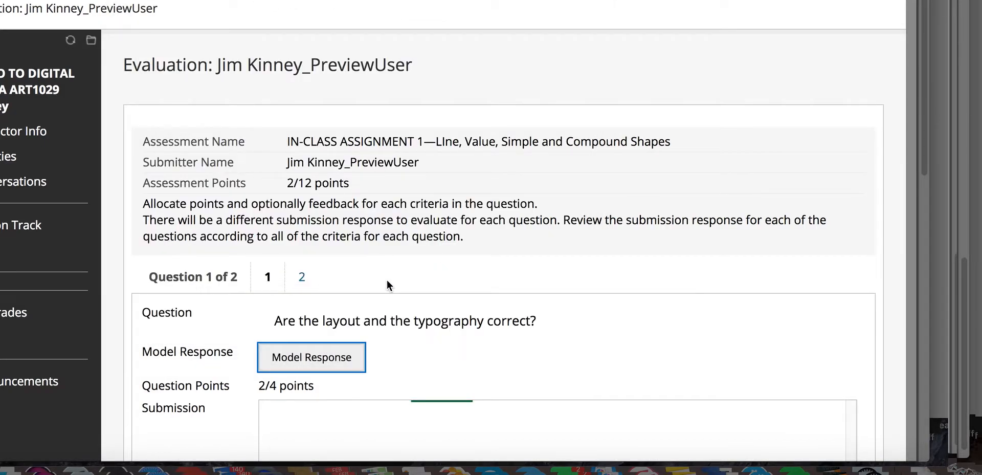
scroll(387, 285, down, 5)
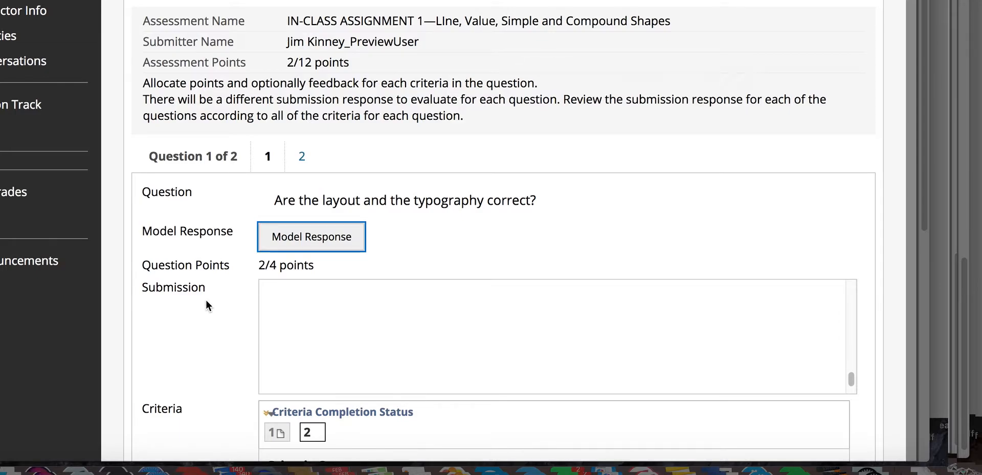
Step: Go through the Criteria 2 scoring and deduction rules for type placement, font and size in question 1
scroll(206, 302, down, 4)
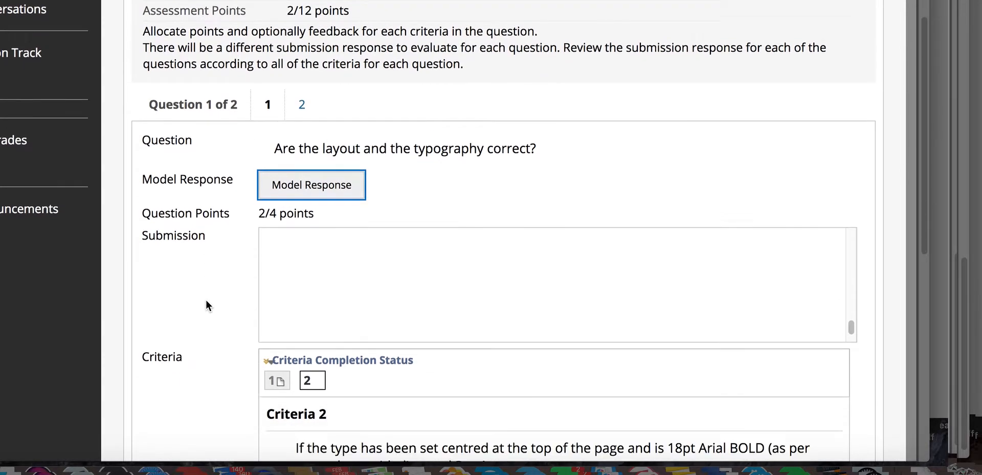
scroll(207, 305, down, 4)
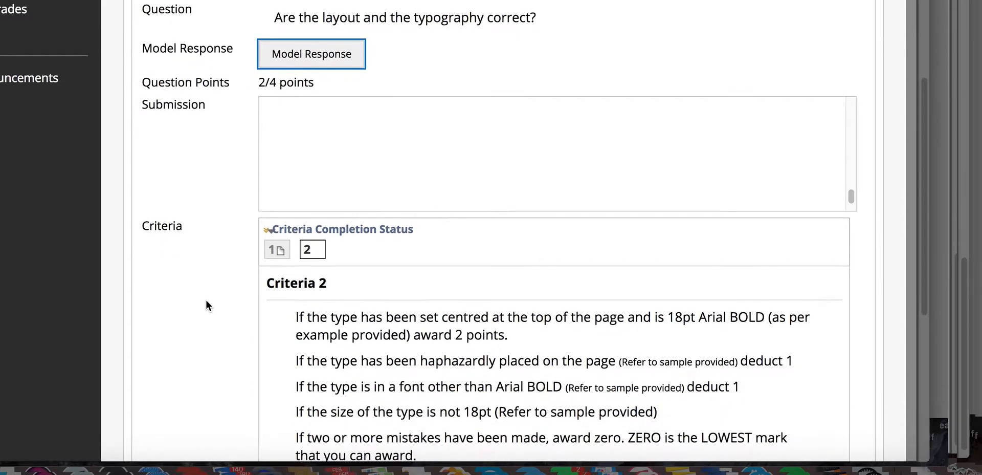
scroll(206, 302, down, 7)
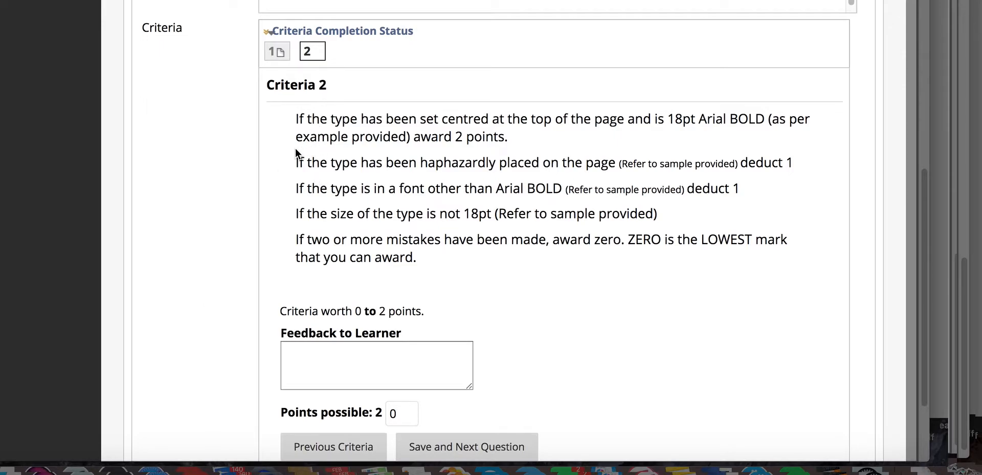
scroll(295, 149, down, 1)
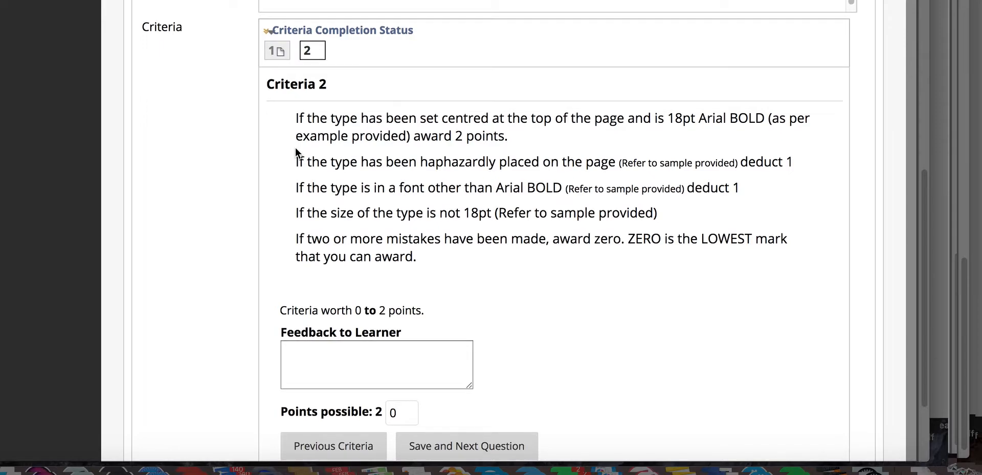
scroll(296, 147, down, 1)
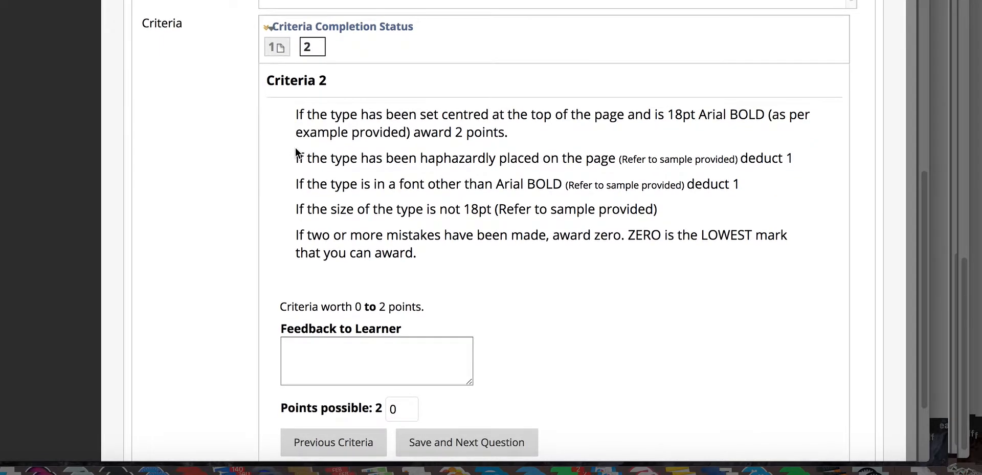
scroll(296, 147, down, 1)
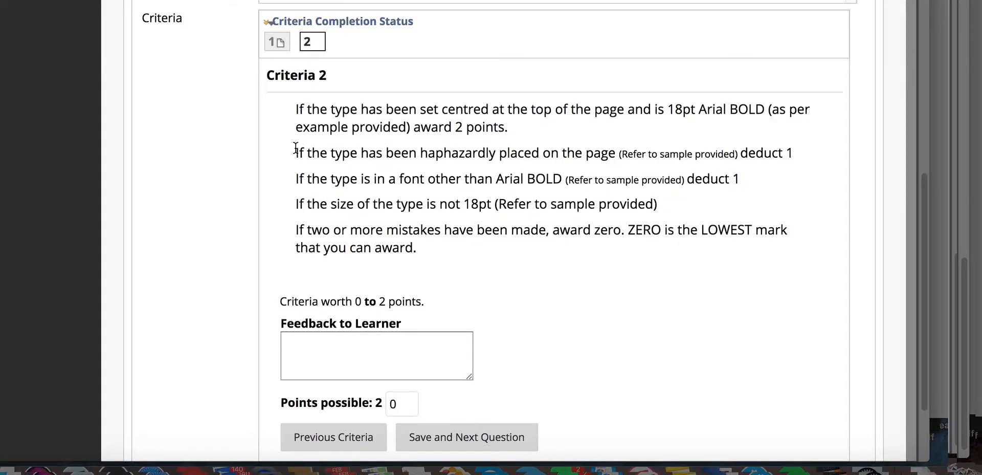
scroll(296, 148, down, 1)
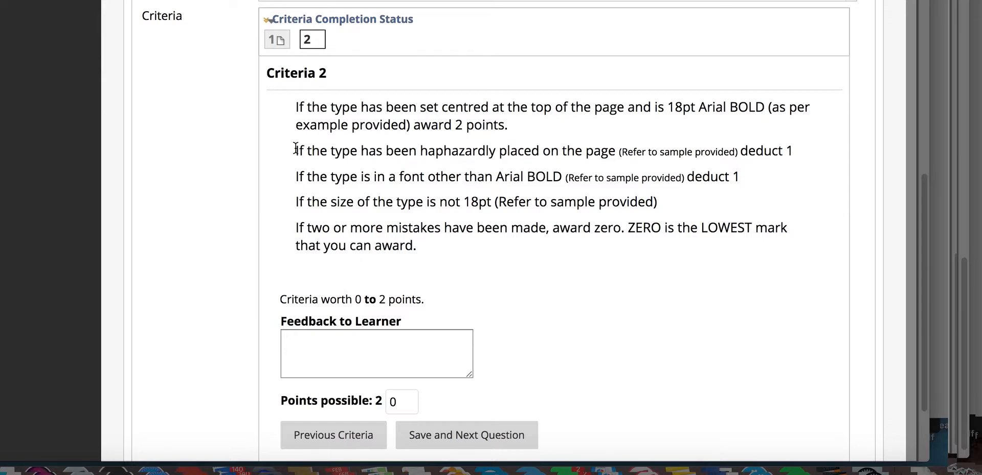
scroll(296, 148, down, 2)
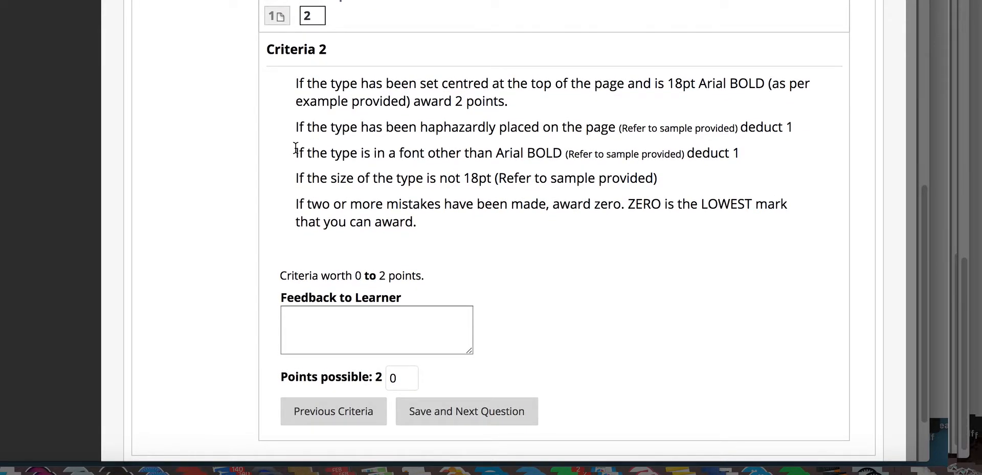
scroll(296, 149, down, 1)
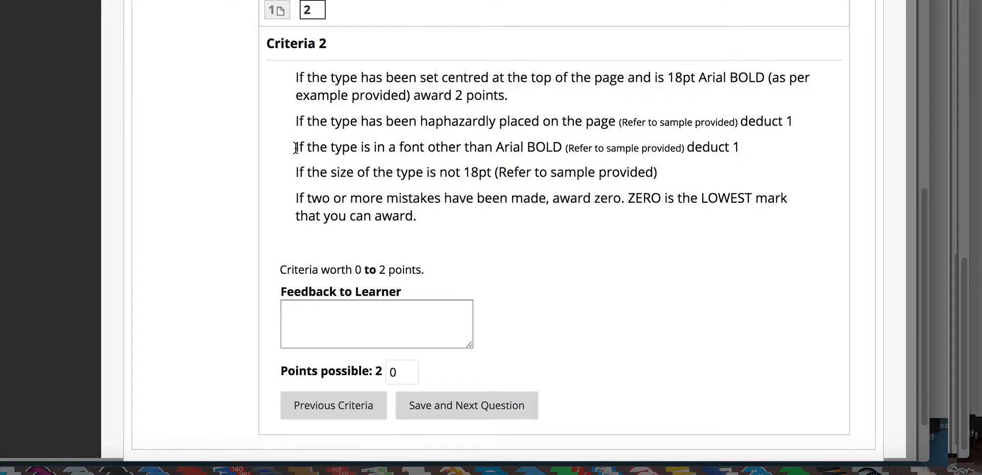
Step: Compare the heading type in the question 1 submission with the model response, then close the model response window
scroll(296, 147, up, 5)
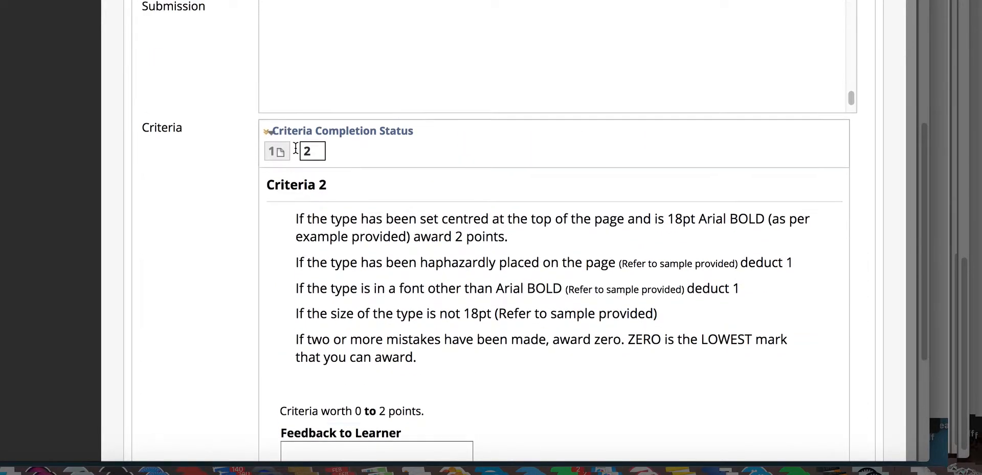
scroll(278, 191, up, 3)
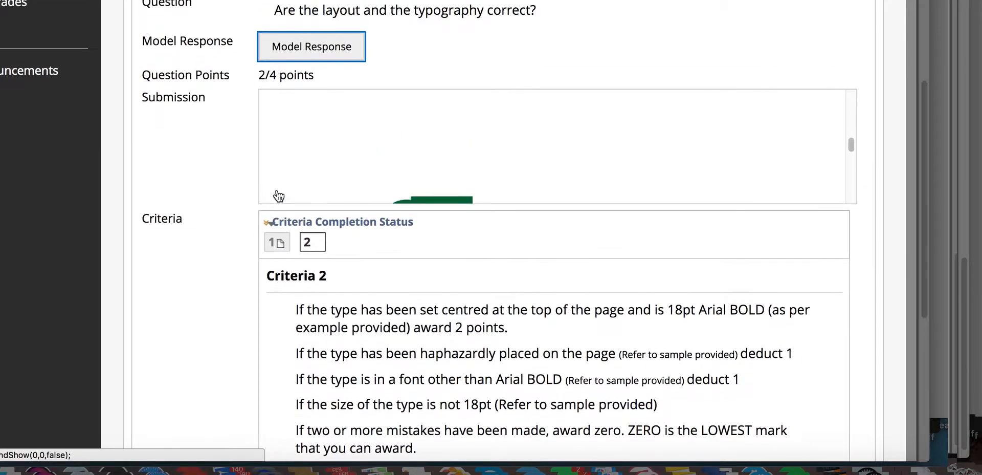
scroll(277, 191, up, 4)
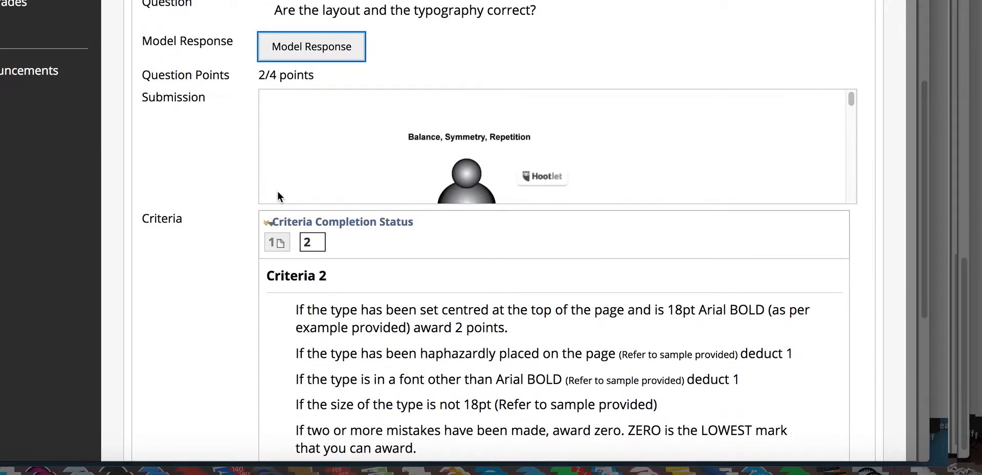
click(297, 80)
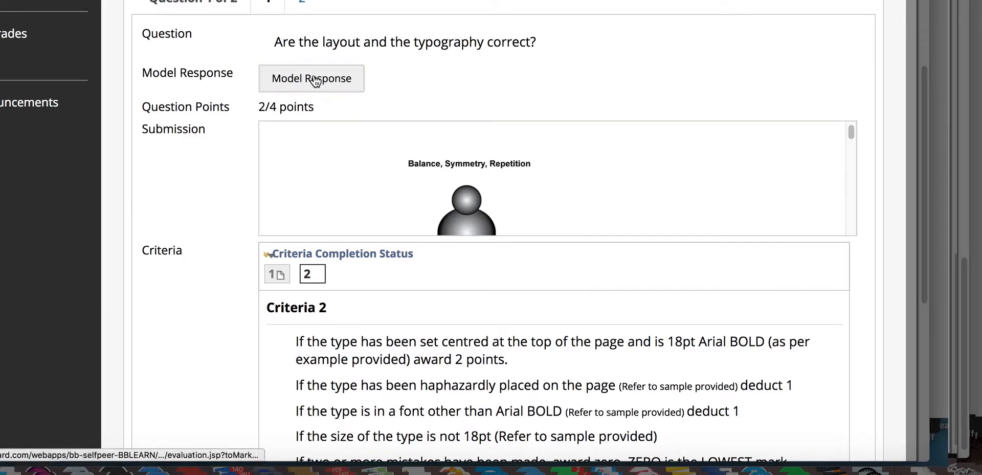
click(344, 79)
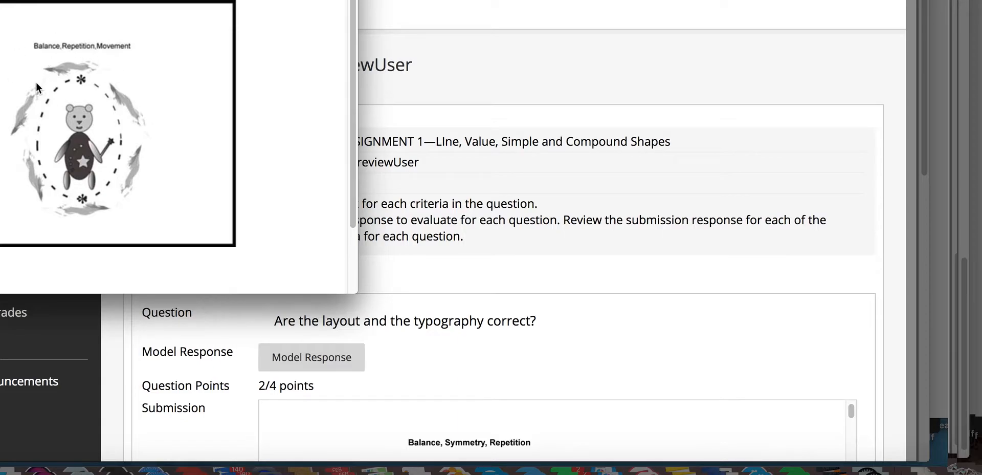
drag(113, 0, 512, 0)
click(325, 0)
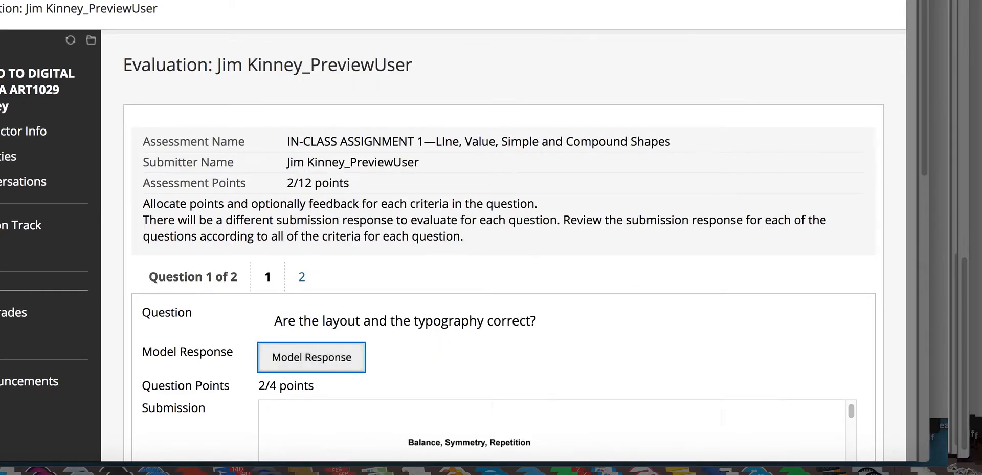
Step: Award 2 points for Criteria 2 of question 1, then save and advance to the next question
scroll(332, 210, down, 8)
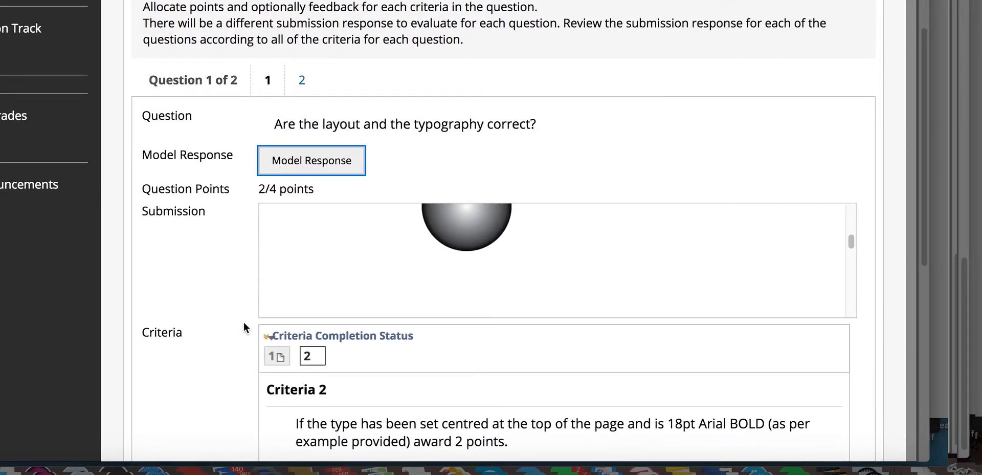
scroll(243, 325, down, 7)
scroll(243, 321, down, 1)
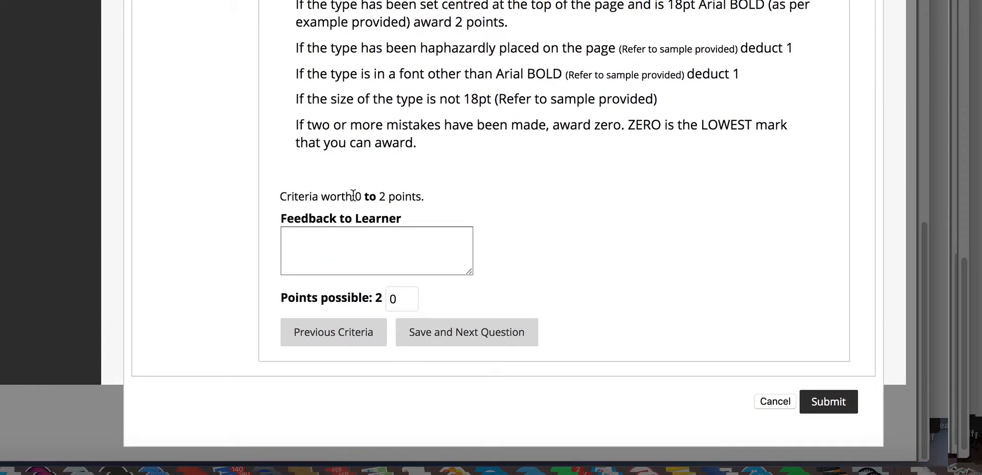
click(409, 299)
key(BackSpace)
text(2)
click(423, 336)
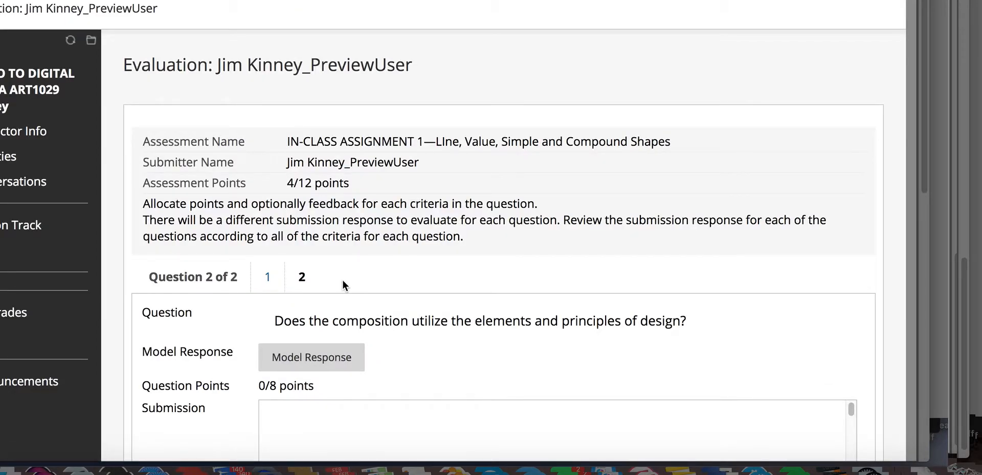
Step: Read question 2 on the elements and principles of design and its Criteria 1 rule on using three primary shapes
scroll(343, 285, down, 3)
scroll(342, 285, down, 1)
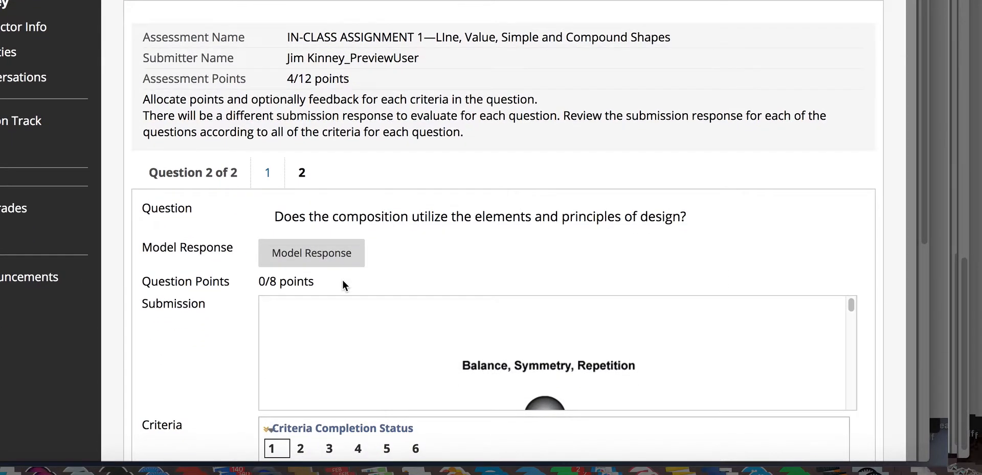
scroll(343, 281, down, 1)
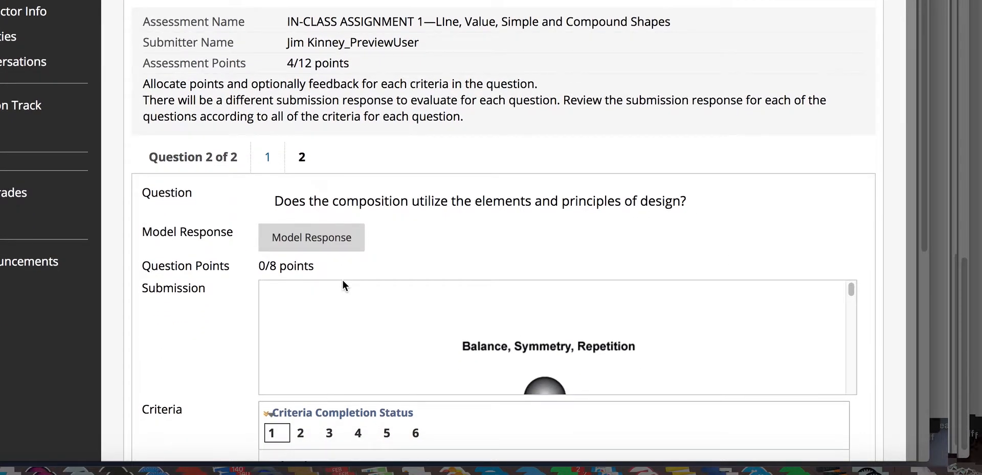
scroll(383, 137, down, 1)
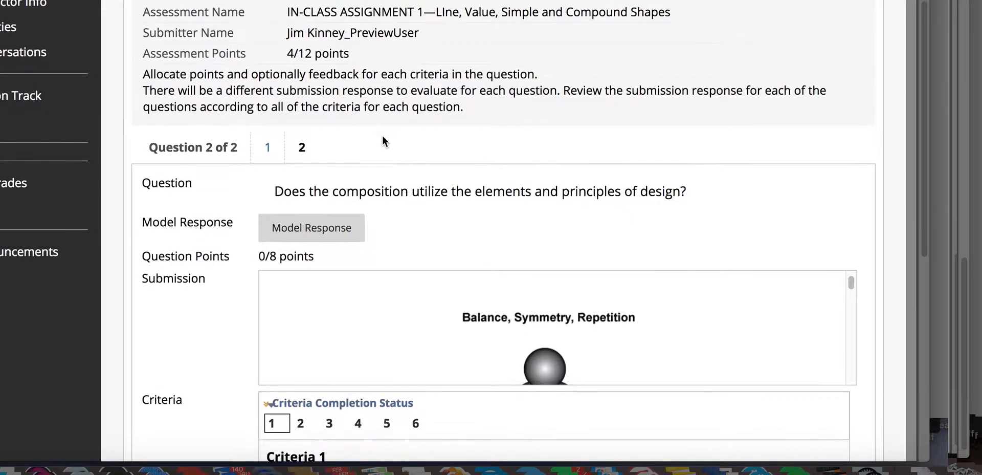
scroll(382, 136, down, 4)
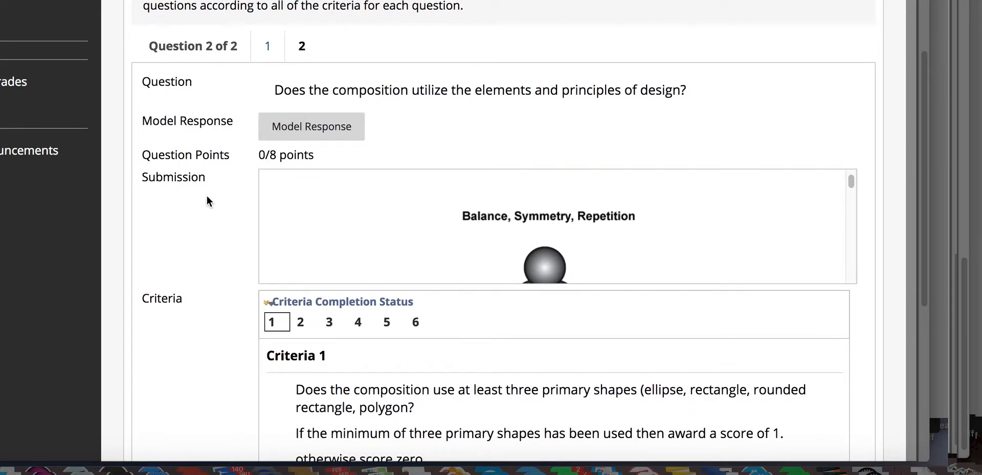
scroll(207, 197, down, 5)
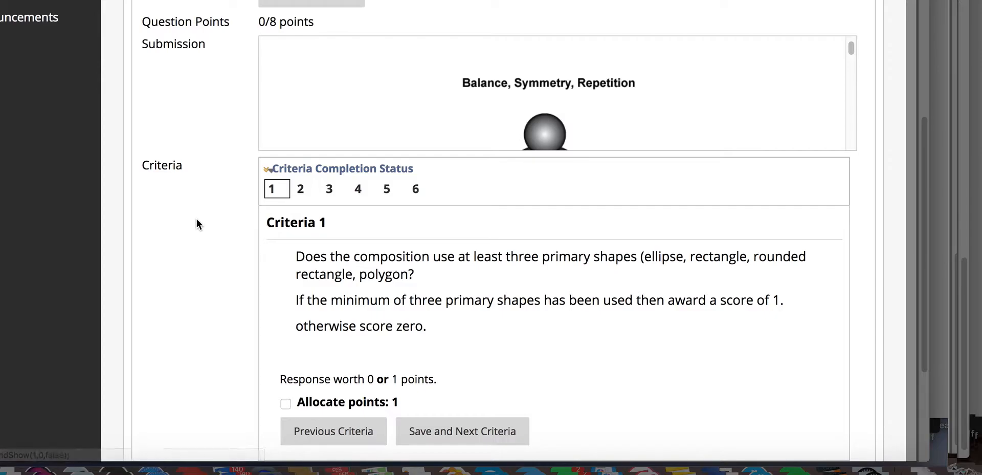
scroll(197, 222, down, 1)
scroll(197, 224, down, 5)
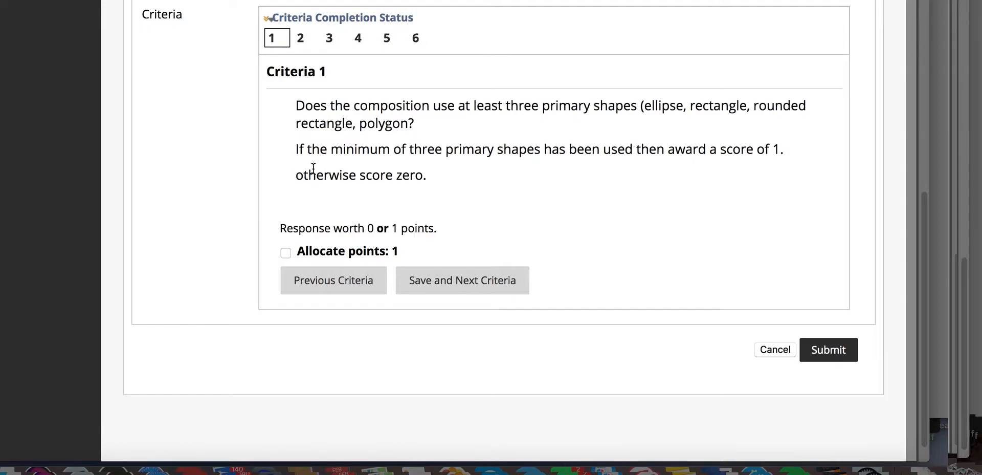
Step: Examine the submitted artwork for question 2 to check which primary shapes the composition uses
scroll(313, 168, up, 3)
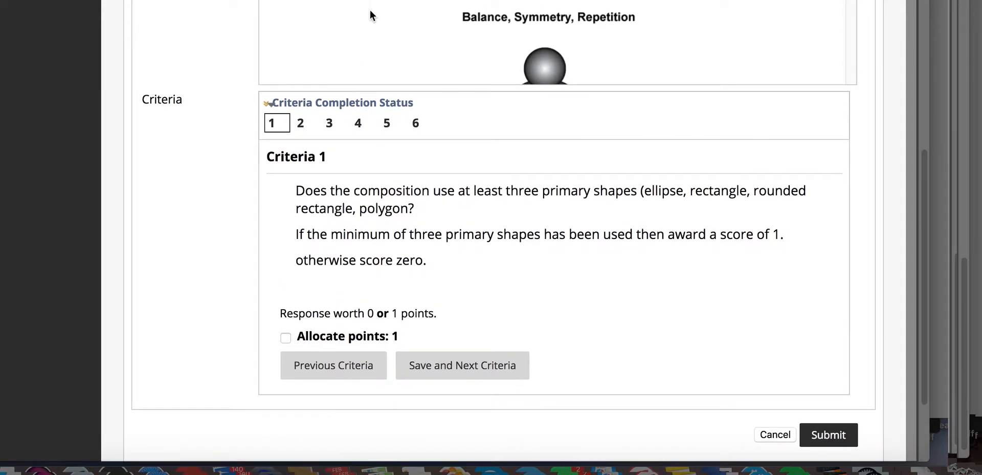
scroll(362, 42, down, 3)
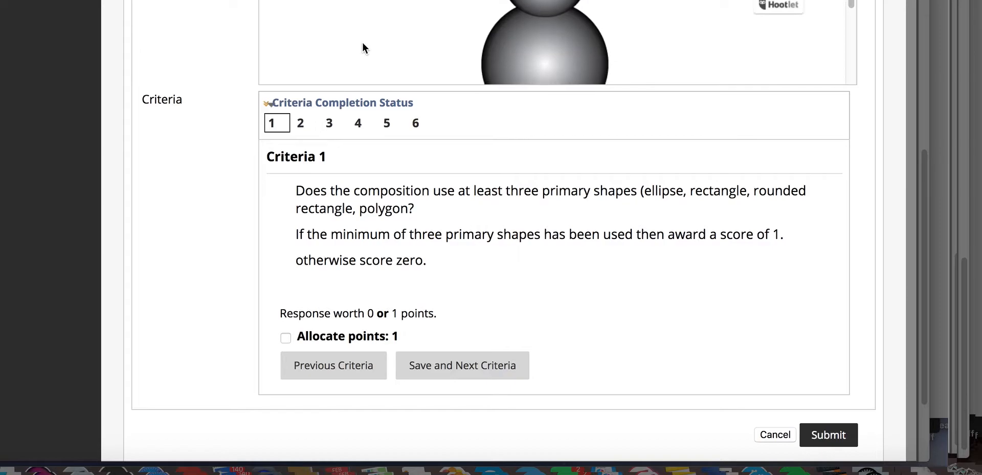
scroll(363, 41, down, 4)
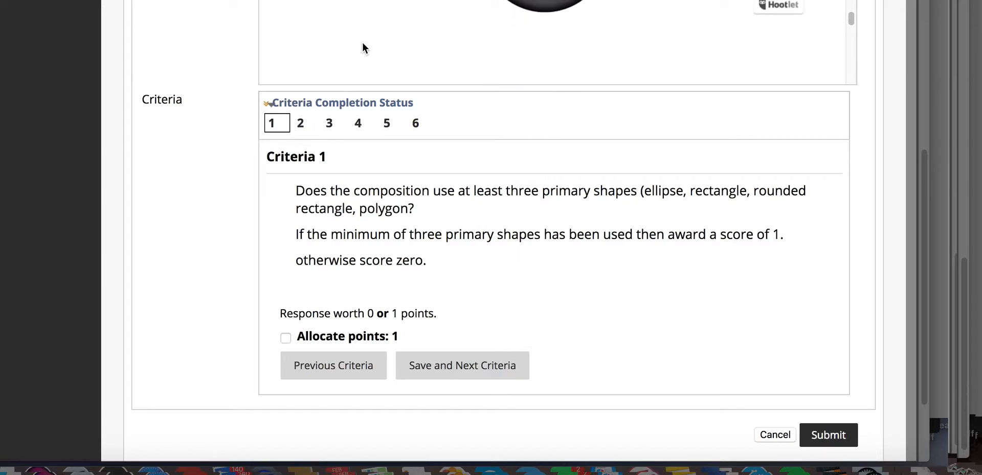
scroll(362, 42, up, 5)
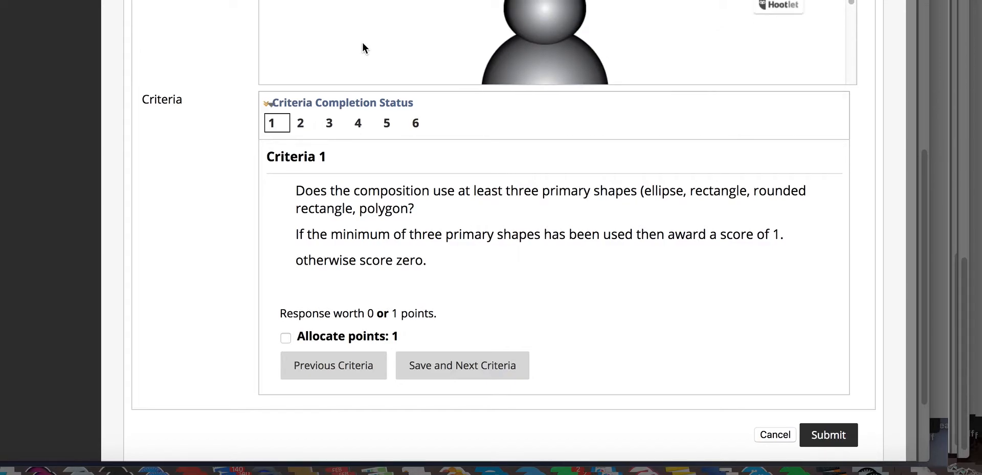
scroll(363, 43, up, 3)
scroll(363, 43, down, 2)
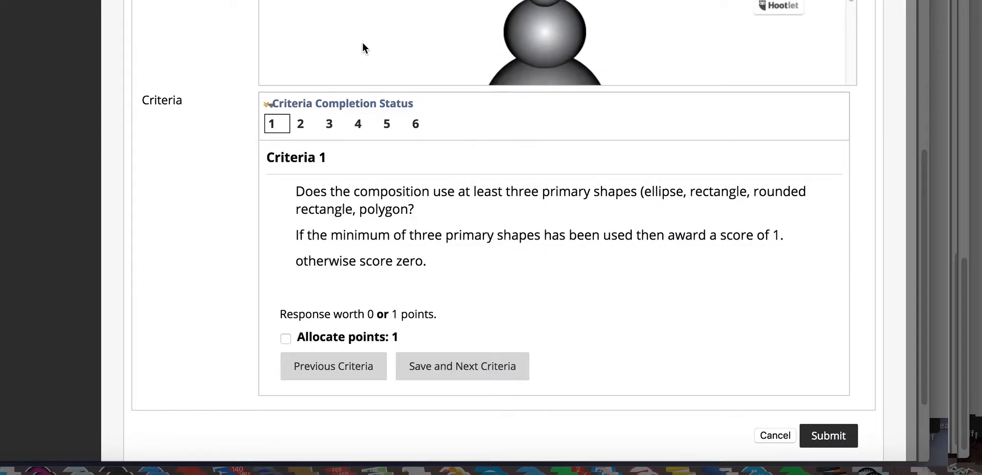
scroll(362, 42, down, 3)
scroll(362, 42, down, 2)
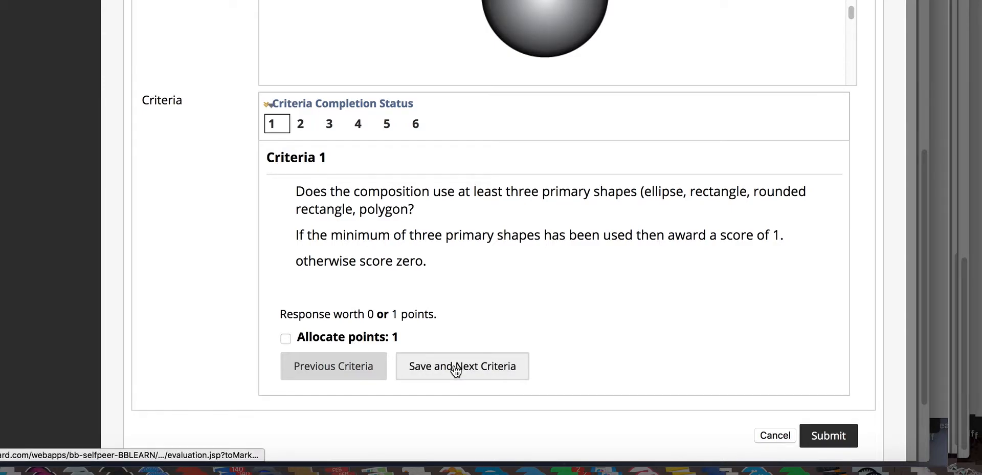
Step: Leave the Criteria 1 point of question 2 unallocated, then save and advance to the next criteria
scroll(456, 370, down, 1)
scroll(453, 322, down, 5)
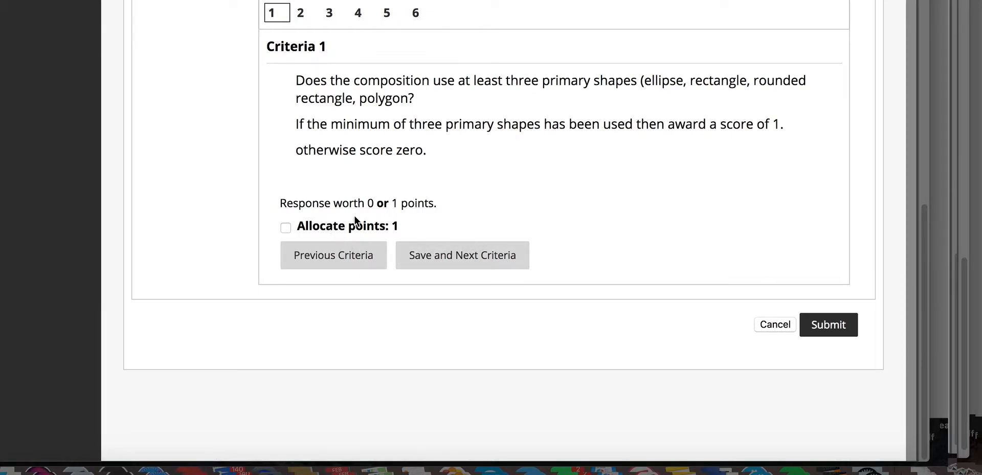
click(443, 254)
Step: Read the Criteria 2 rule of question 2 on using lines of varying widths and styles
scroll(417, 224, down, 2)
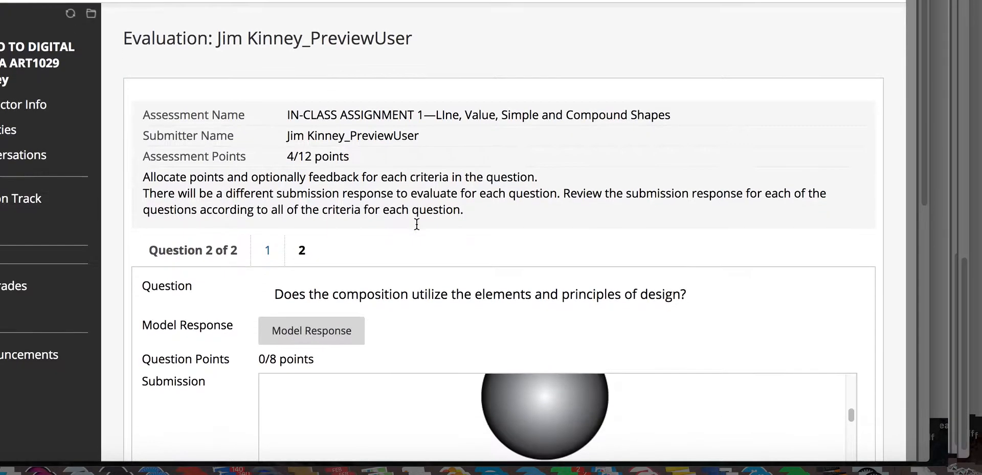
scroll(416, 224, up, 1)
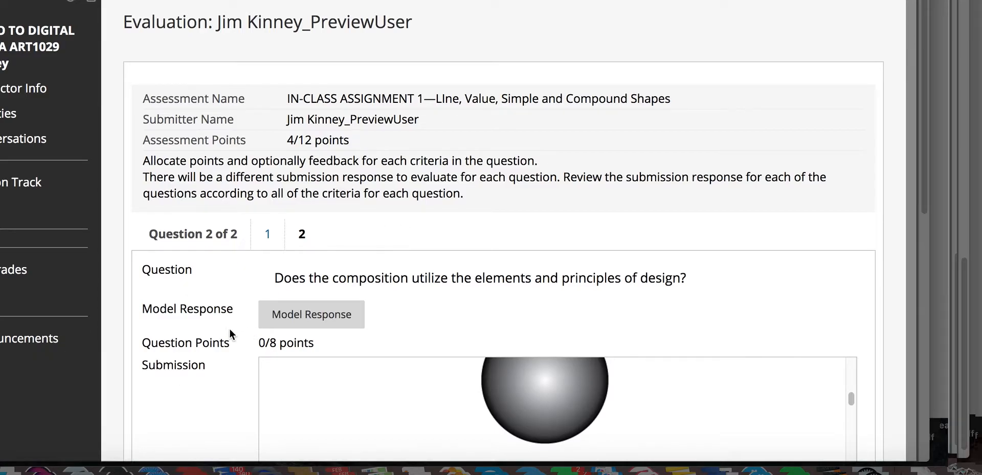
scroll(205, 331, down, 2)
scroll(197, 332, down, 10)
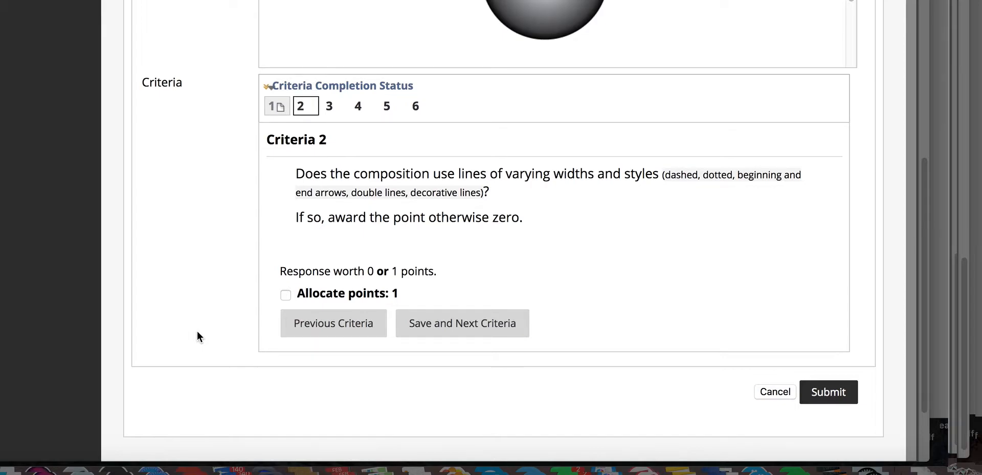
scroll(198, 331, up, 1)
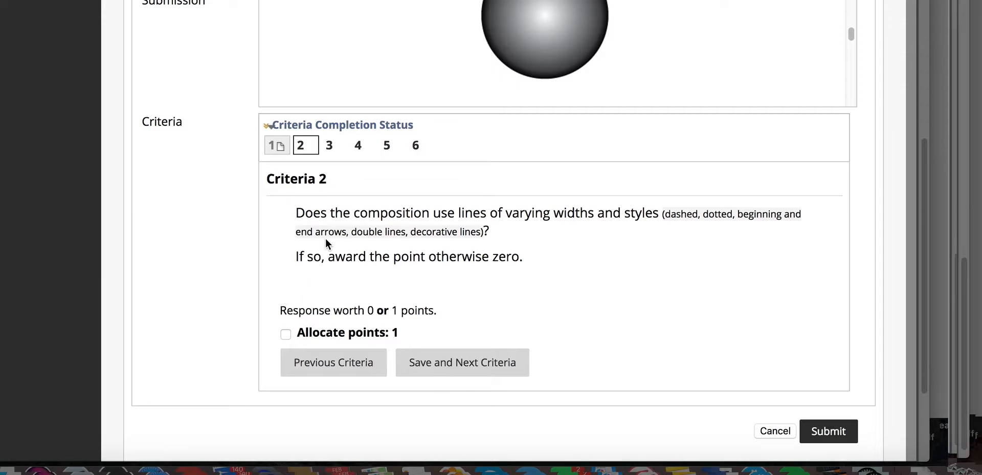
Step: Check the submitted artwork for varying line widths and styles, leave the Criteria 2 point unallocated, and save to advance to Criteria 3
scroll(375, 249, up, 2)
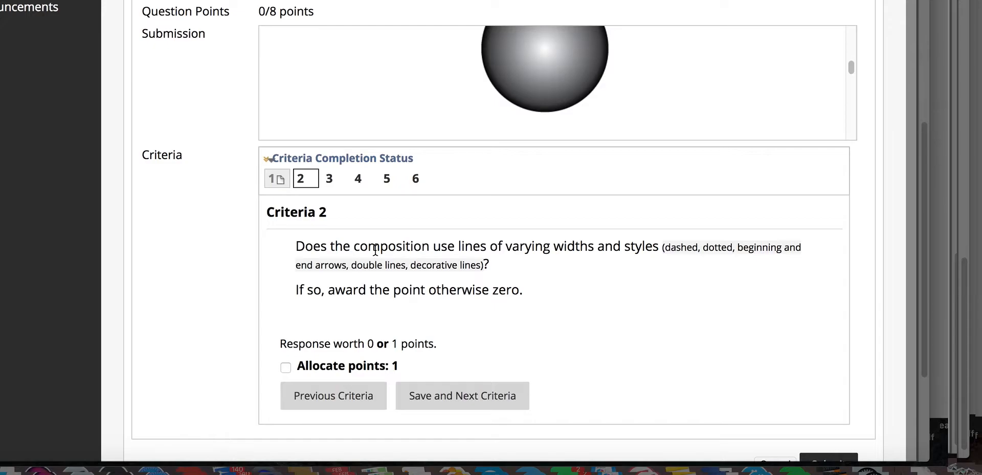
scroll(443, 54, up, 5)
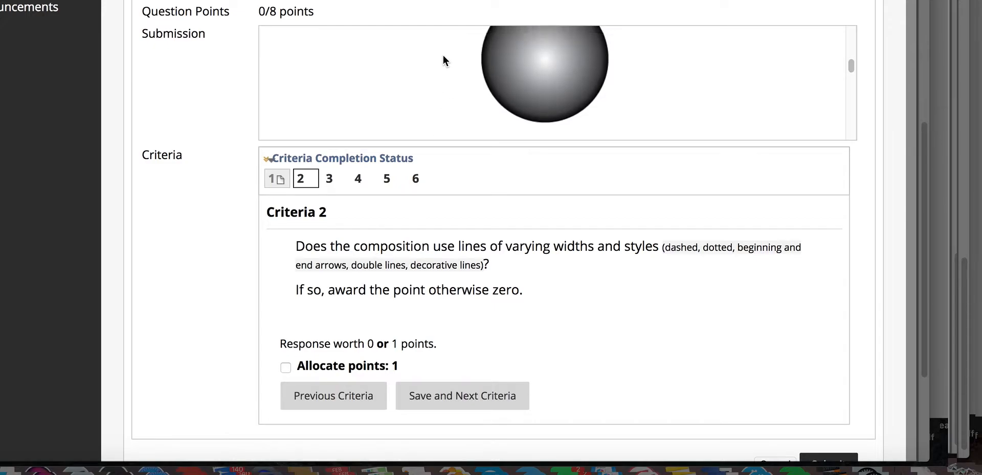
scroll(444, 60, down, 5)
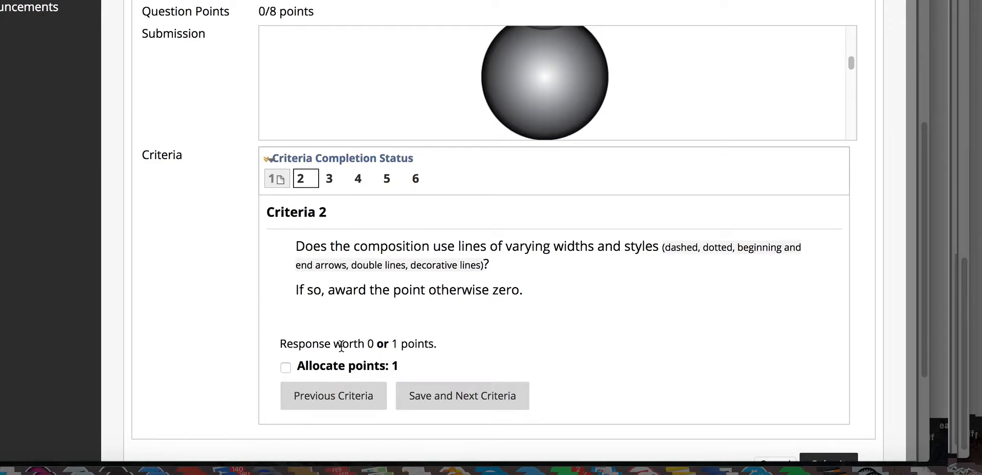
click(434, 394)
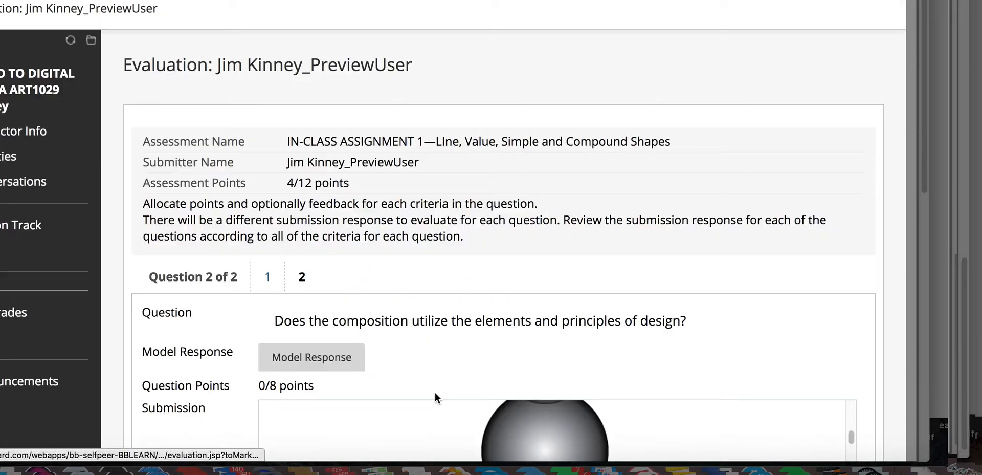
Step: Read the Criteria 3 rule of question 2 on including at least one compound shape in the composition
scroll(430, 305, down, 2)
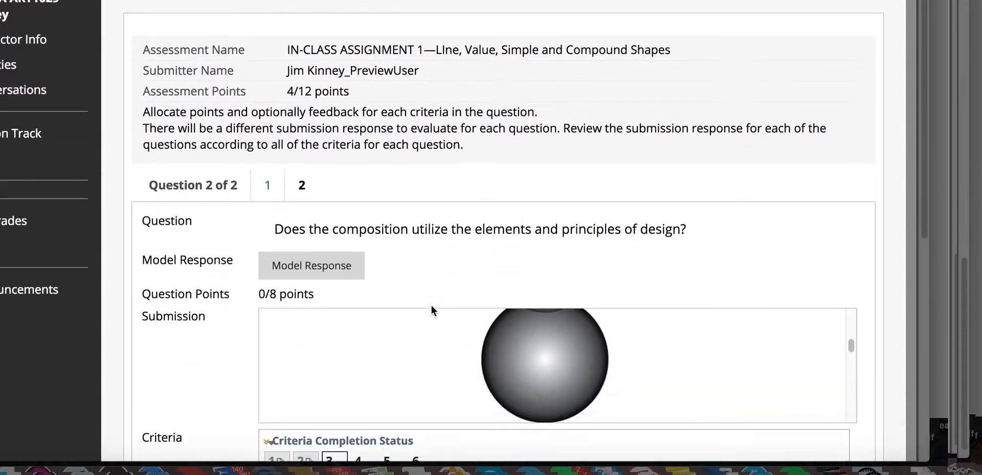
scroll(199, 383, down, 5)
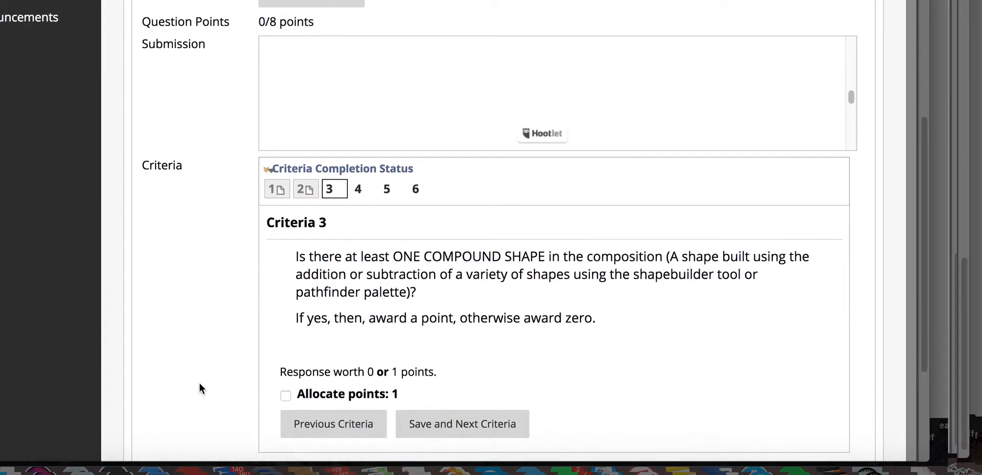
scroll(200, 388, down, 3)
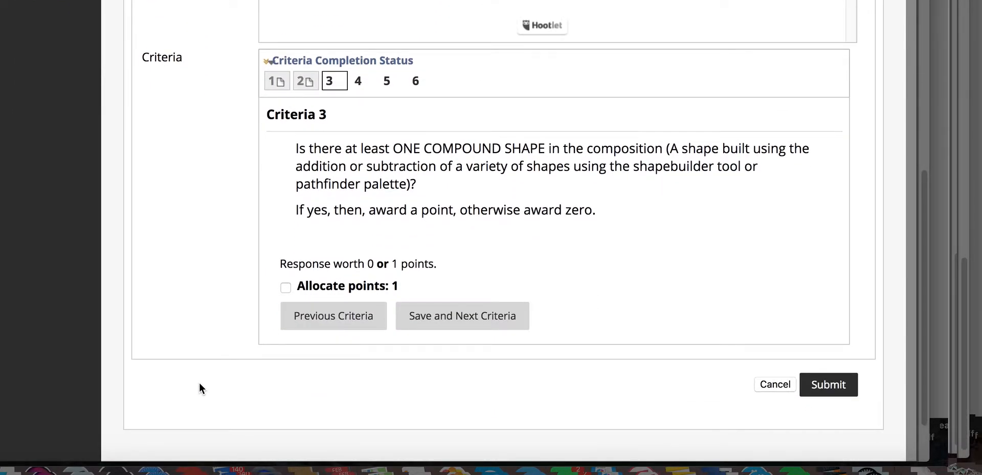
scroll(198, 383, down, 1)
scroll(198, 382, up, 1)
scroll(199, 388, down, 1)
scroll(199, 383, down, 1)
scroll(200, 387, up, 1)
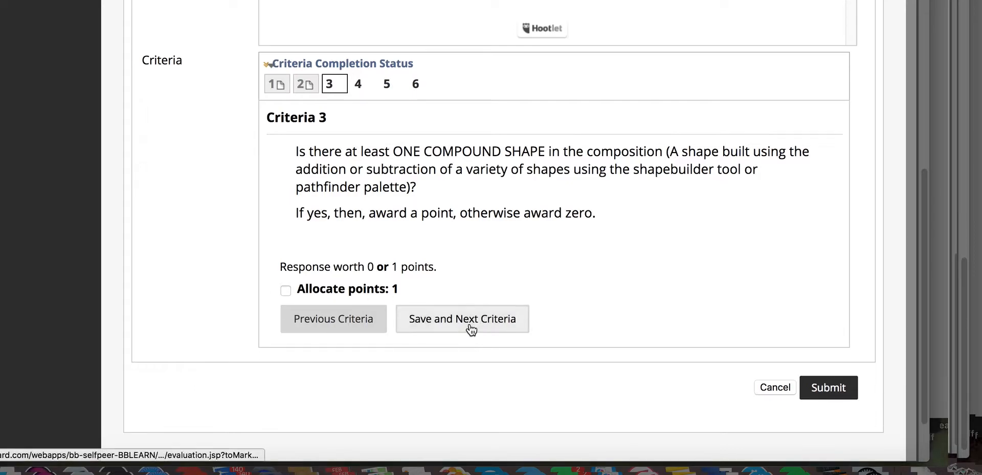
Step: Check the artwork for a compound shape, leave the Criteria 3 point unallocated, and save to advance to Criteria 4
scroll(462, 235, up, 4)
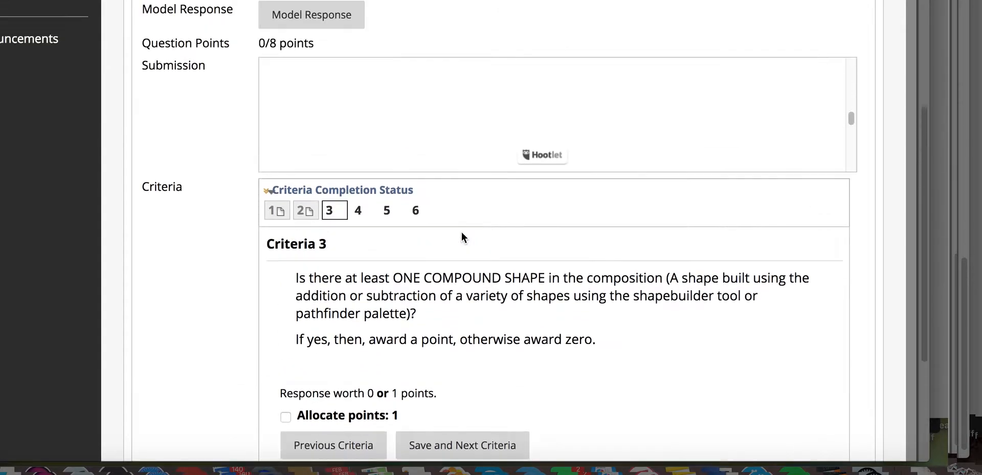
scroll(461, 232, up, 3)
scroll(461, 231, down, 4)
scroll(462, 232, down, 2)
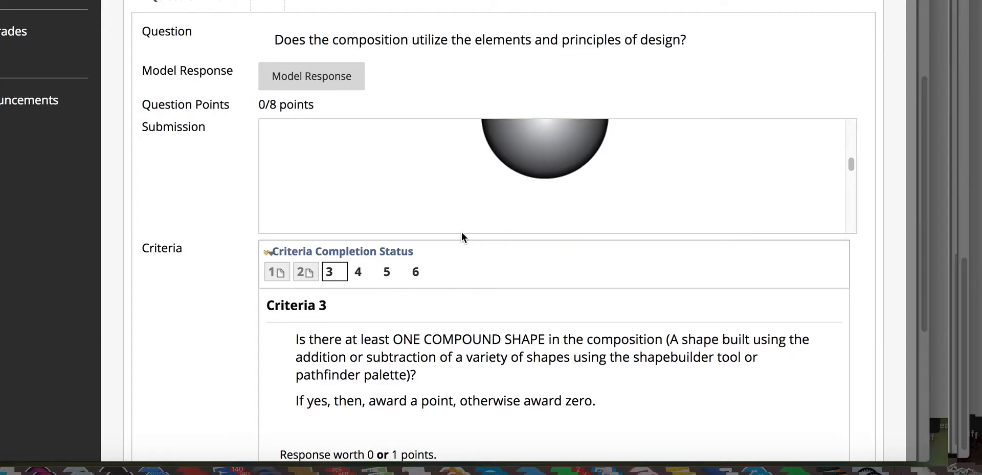
scroll(478, 384, down, 3)
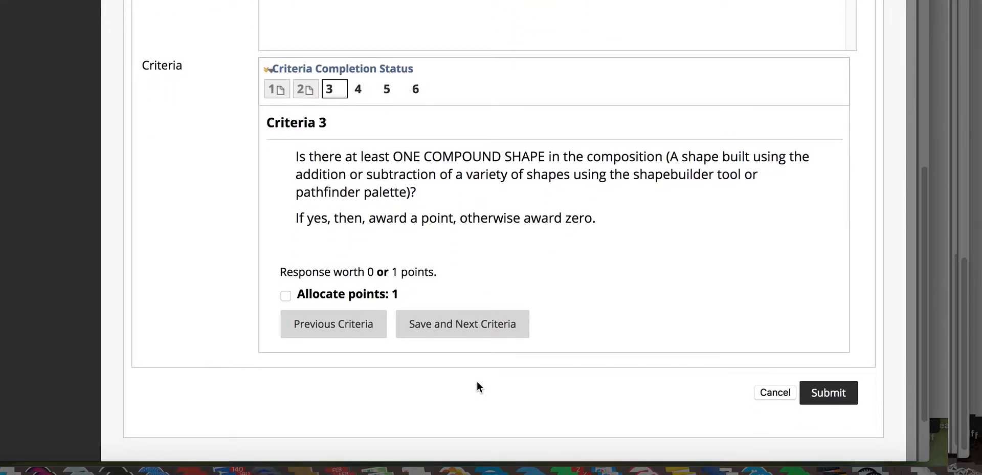
click(432, 330)
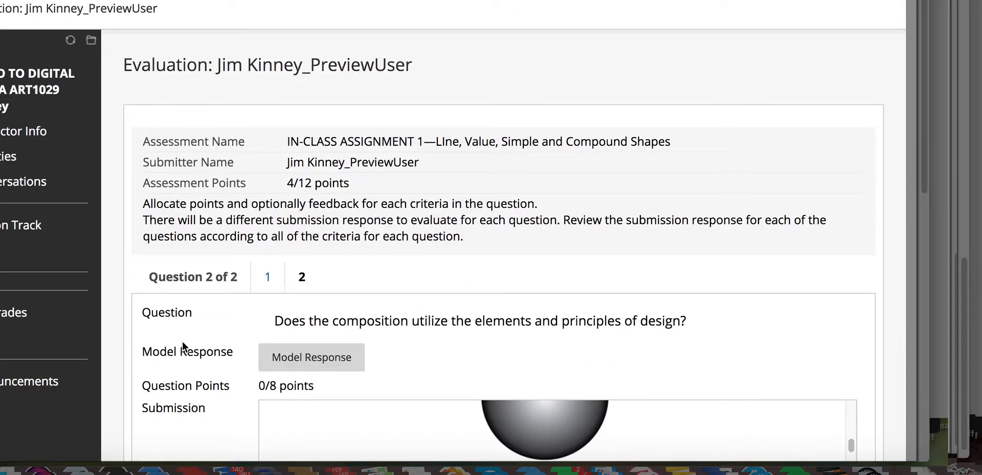
Step: Read the Criteria 4 rule on radial and linear gradients and examine the submitted artwork for both gradient types
scroll(182, 340, down, 5)
scroll(182, 341, down, 4)
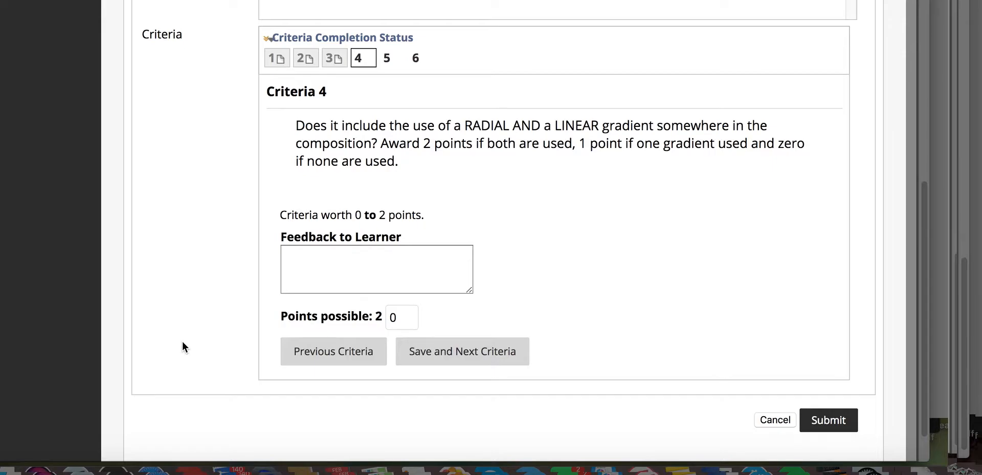
scroll(183, 342, up, 2)
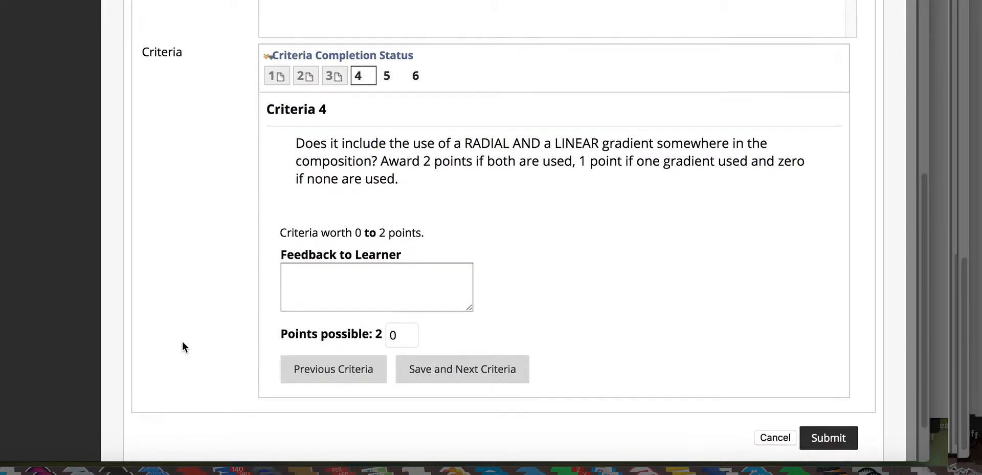
scroll(183, 341, up, 3)
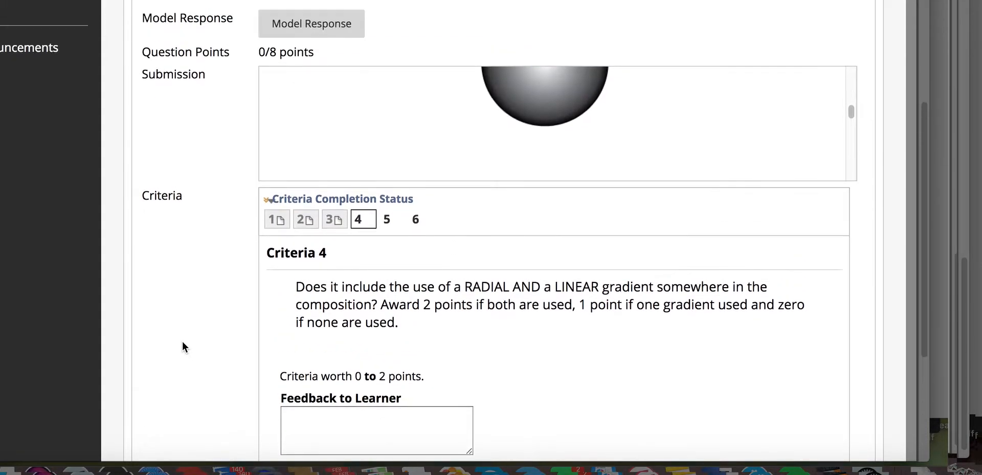
scroll(399, 117, up, 2)
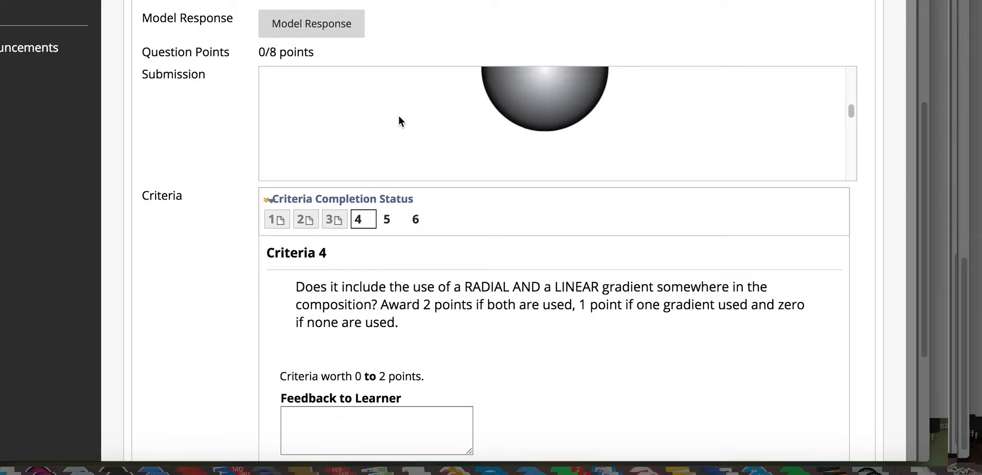
scroll(397, 115, up, 5)
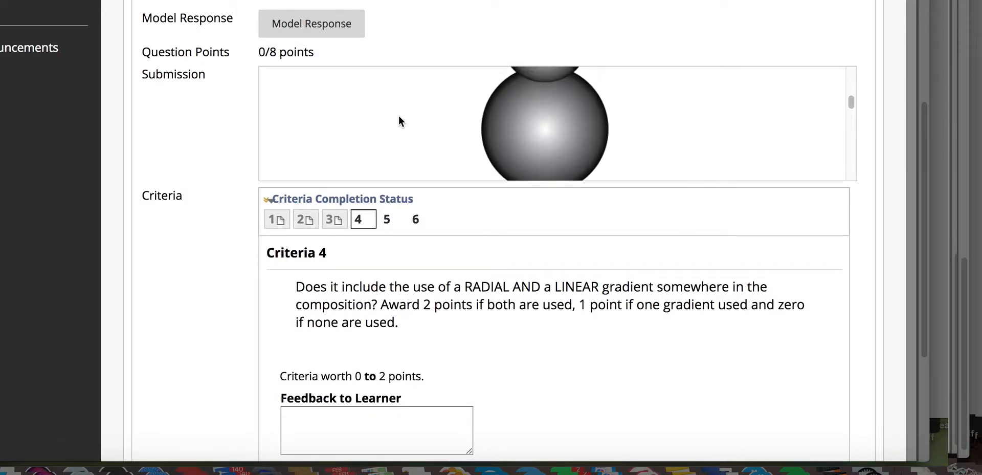
scroll(398, 115, down, 5)
scroll(398, 115, up, 5)
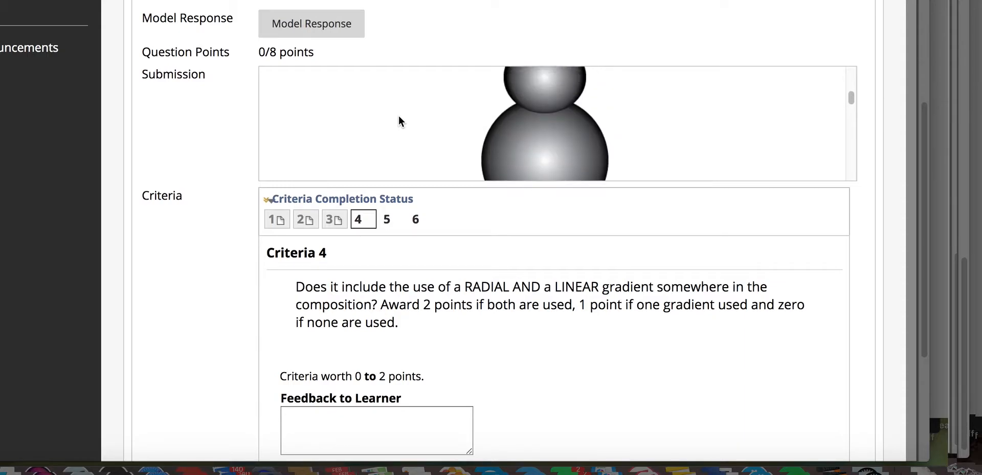
scroll(398, 115, down, 5)
scroll(398, 115, up, 3)
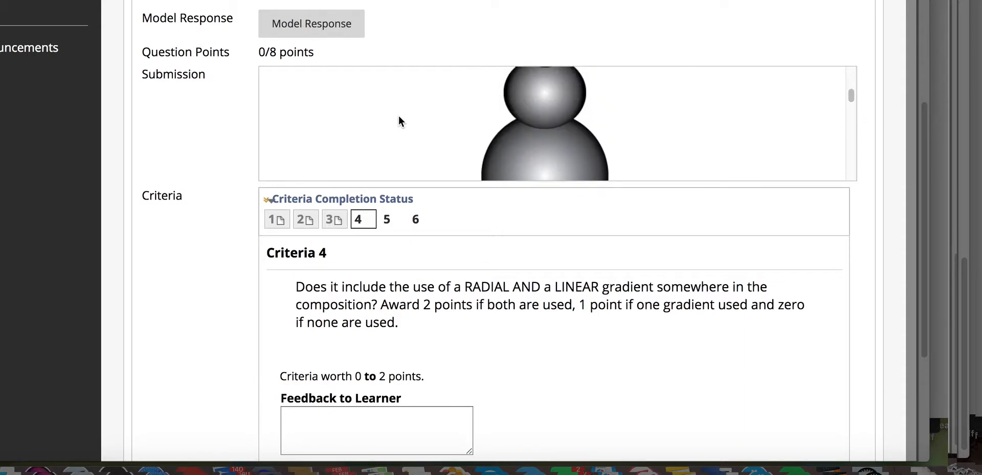
scroll(398, 115, up, 1)
scroll(398, 115, down, 4)
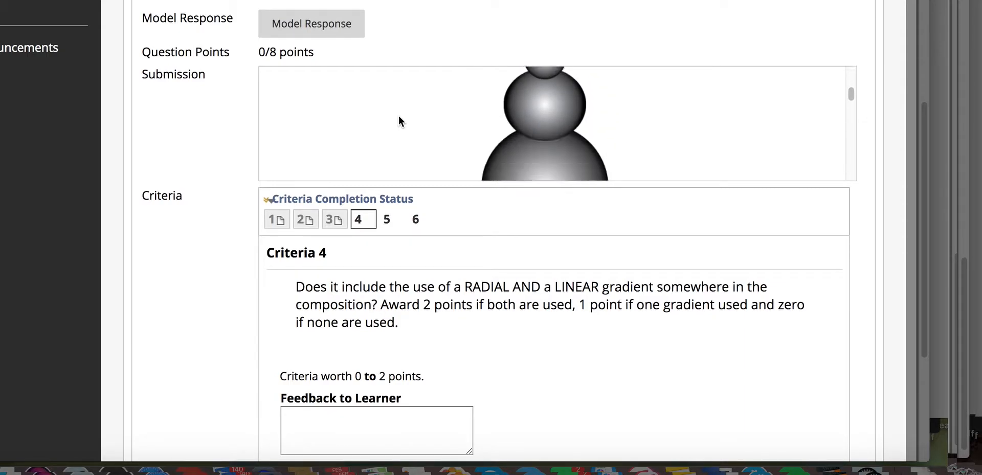
scroll(398, 115, up, 2)
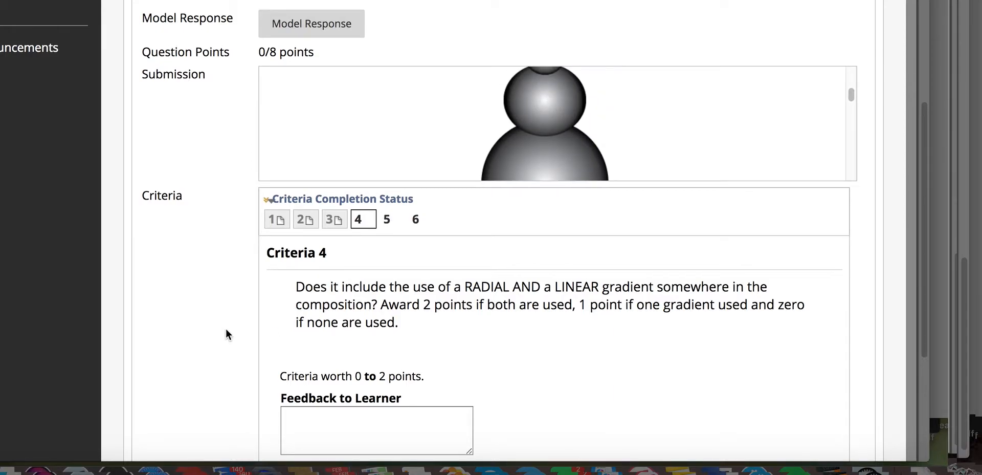
Step: Award 1 point for Criteria 4 of question 2
scroll(228, 334, down, 5)
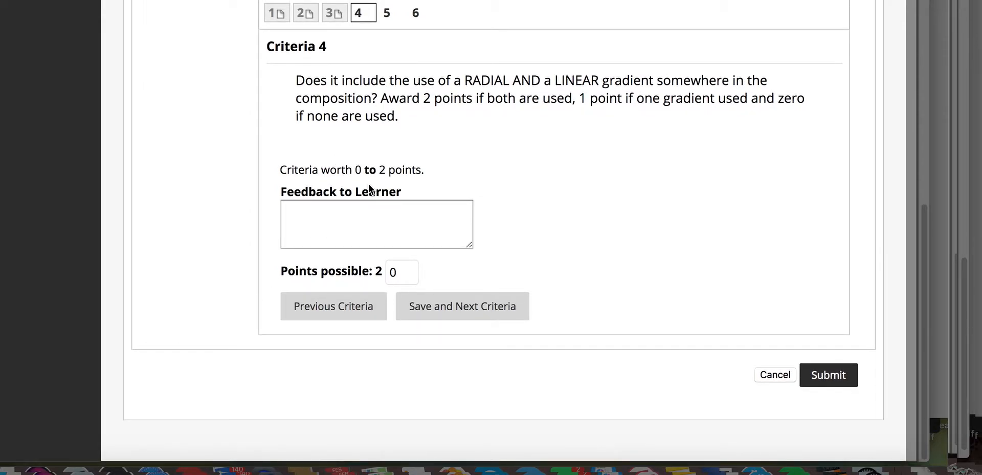
double_click(392, 273)
text(1)
Step: Enter the learner feedback "You only had radial gradients. A linear one was also required." for Criteria 4 and save to advance to Criteria 5
click(398, 224)
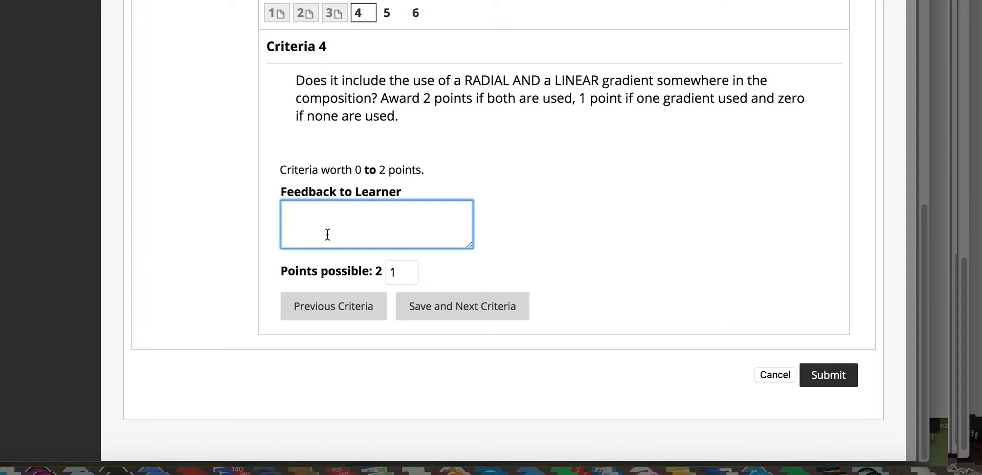
text(You only had radial g)
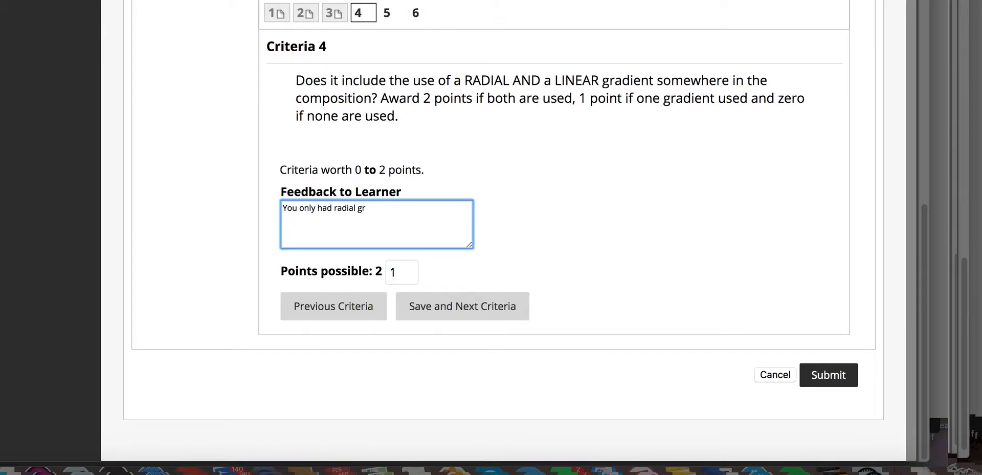
text(radients. A laine)
key(BackSpace)
key(BackSpace)
key(BackSpace)
key(BackSpace)
text(inear one)
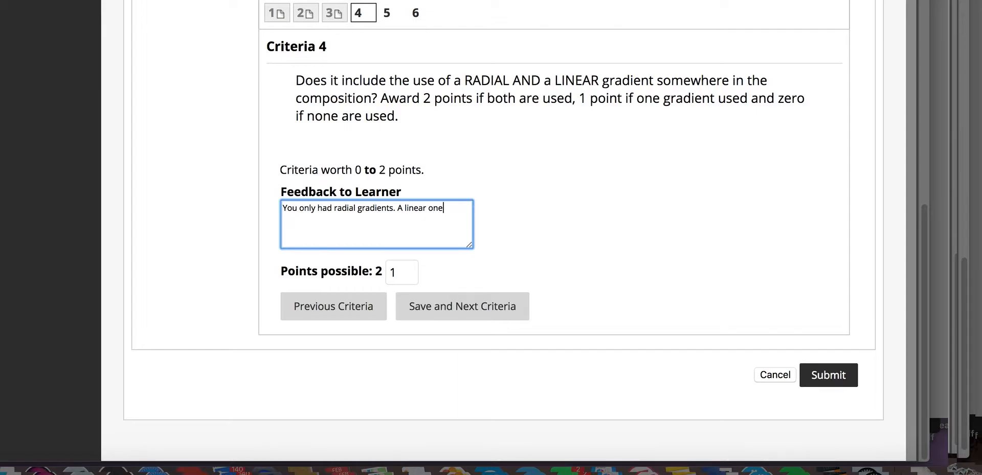
text( was also required.)
click(496, 314)
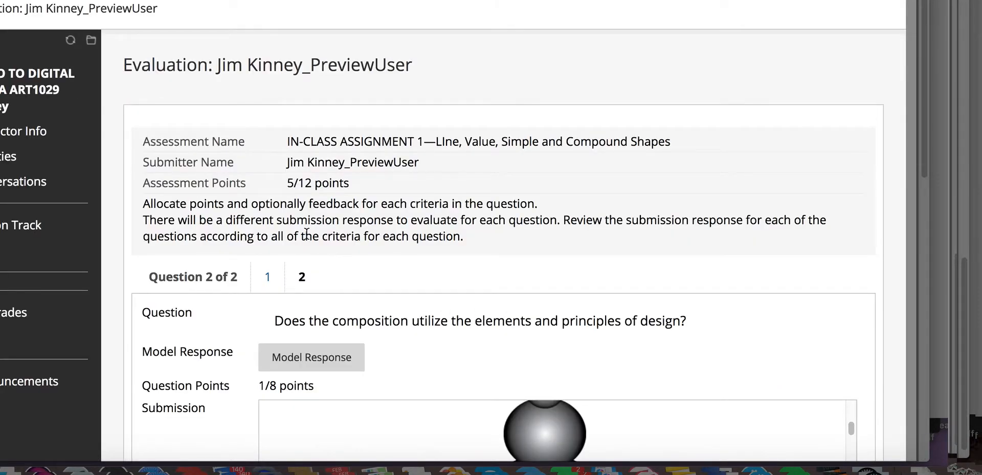
Step: Read the Criteria 5 rule on the stated principles of design and compare the artwork with the title above it
scroll(307, 233, down, 5)
scroll(203, 314, down, 6)
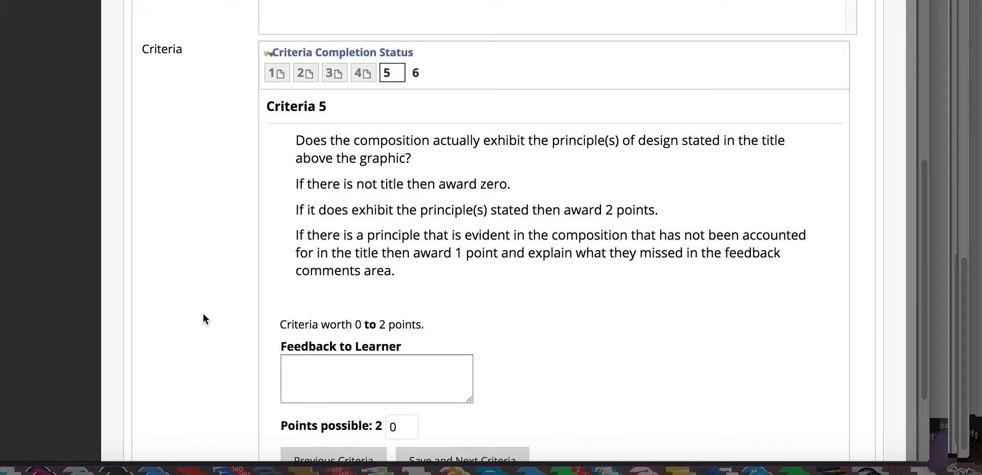
scroll(203, 318, up, 2)
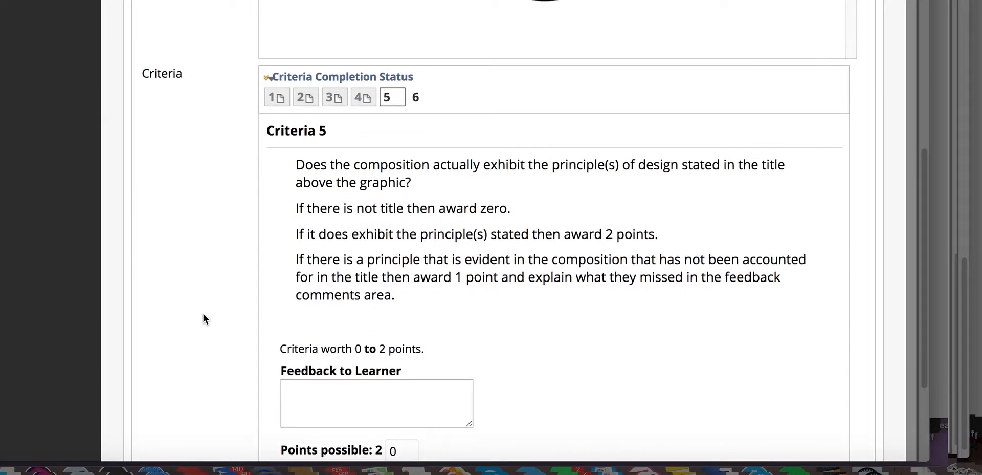
scroll(203, 314, up, 3)
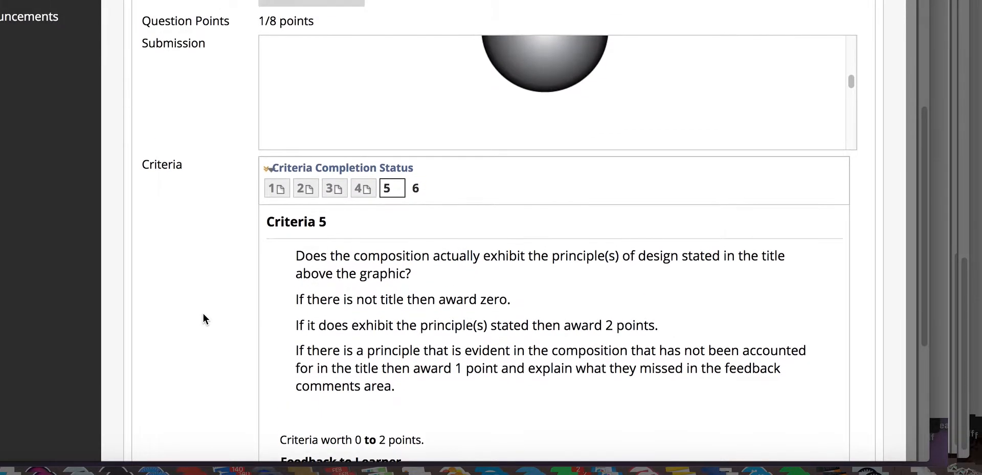
scroll(404, 51, up, 5)
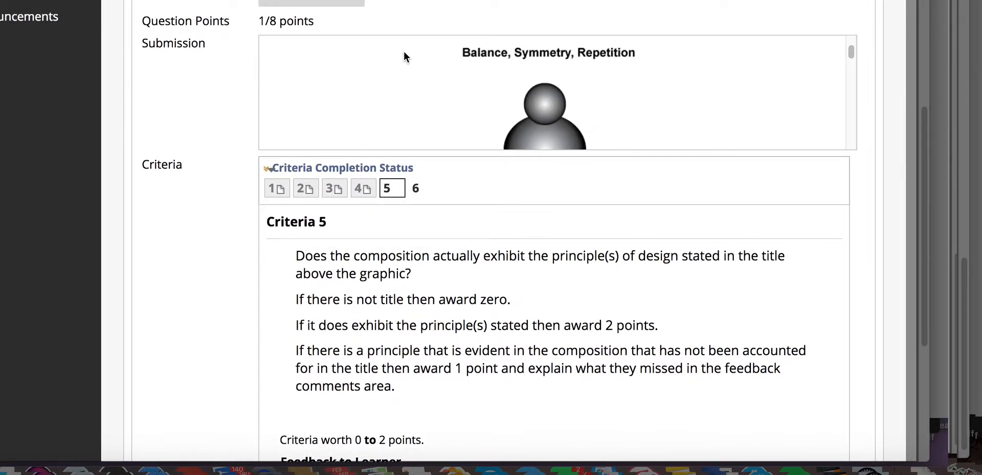
scroll(404, 53, down, 5)
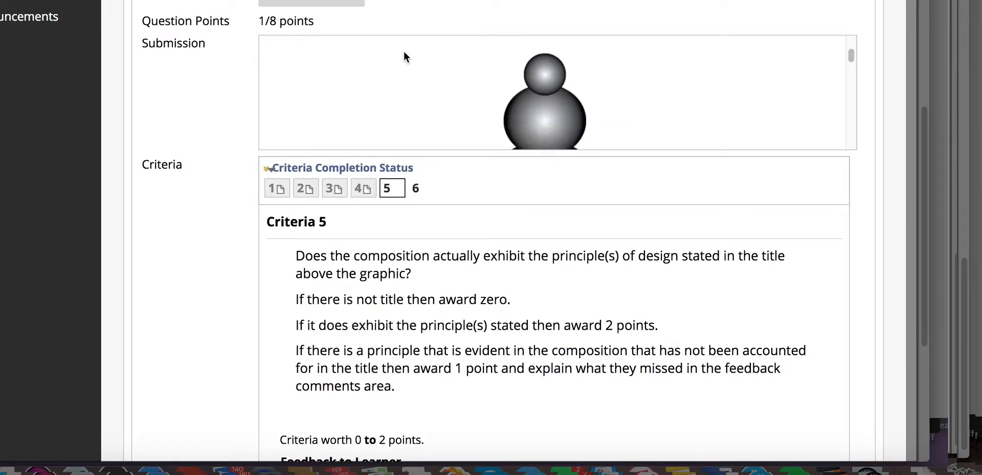
scroll(403, 57, up, 5)
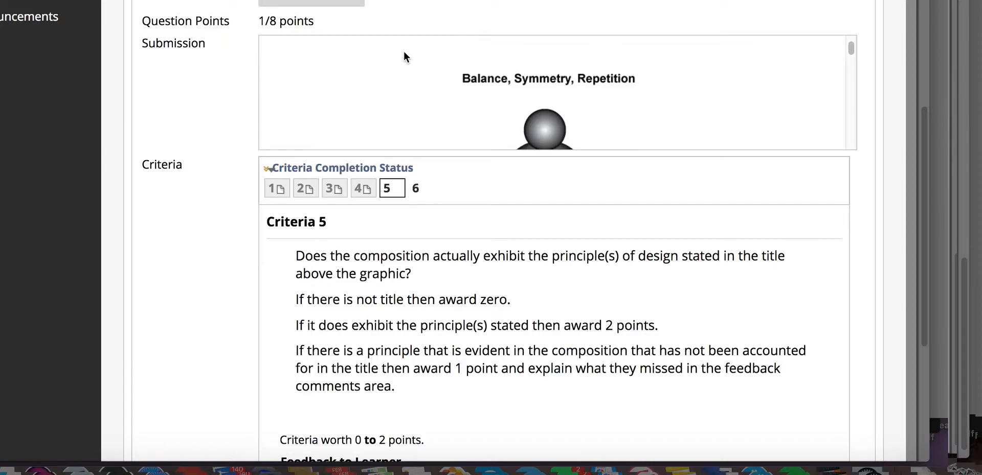
scroll(403, 56, down, 3)
scroll(404, 56, down, 1)
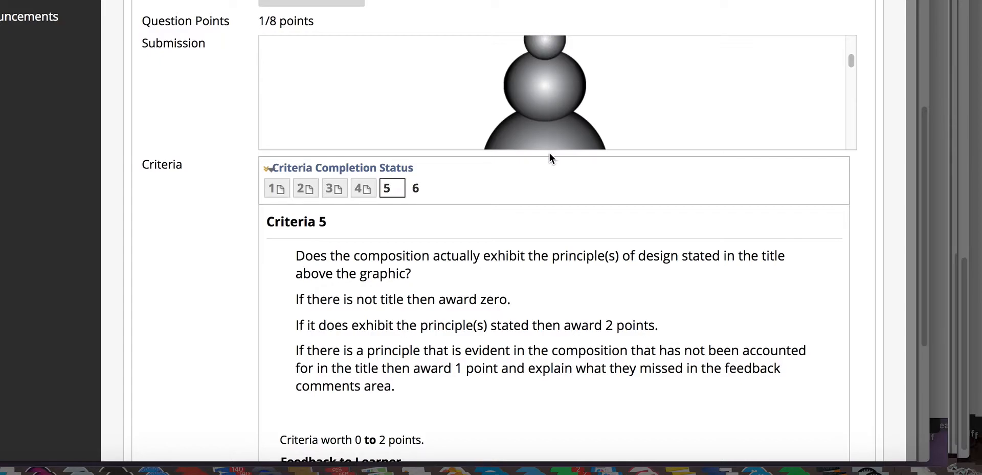
scroll(548, 87, up, 4)
scroll(549, 88, down, 5)
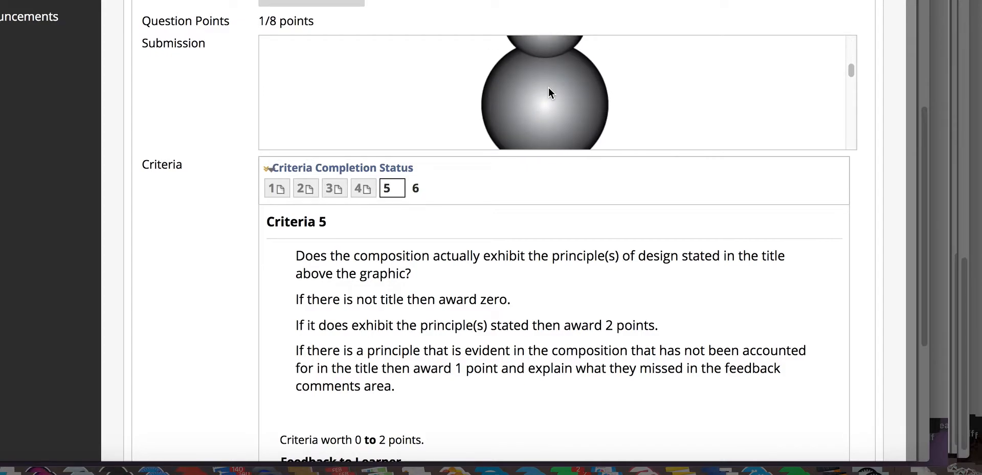
scroll(549, 93, up, 3)
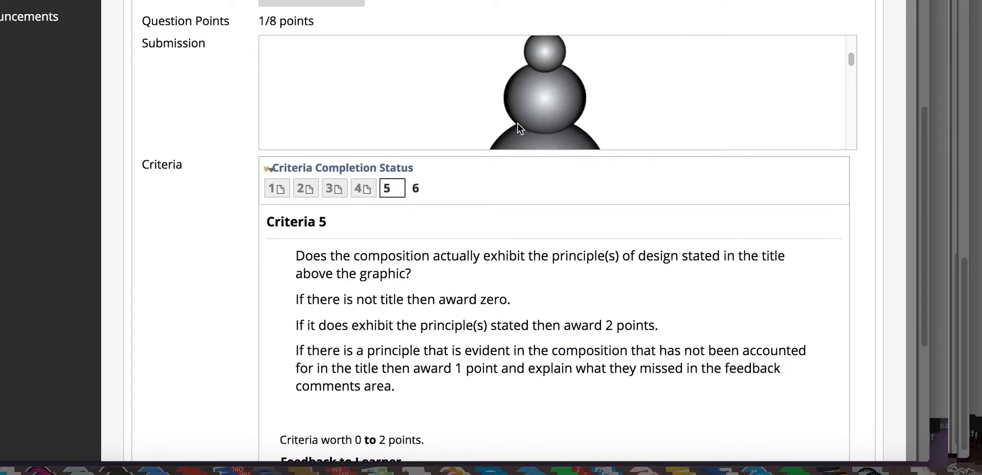
Step: Recheck the title's stated principles against the Criteria 5 rule, award 2 points, and save to advance to Criteria 6
scroll(442, 314, down, 5)
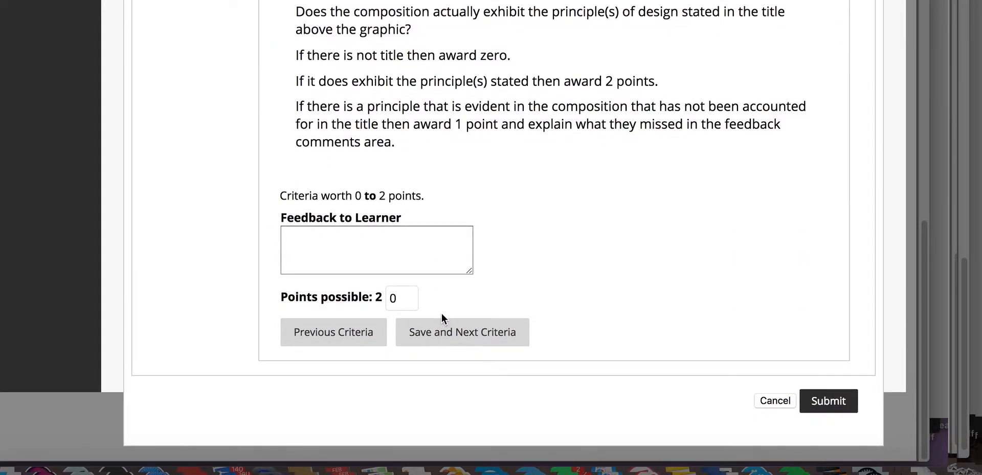
double_click(399, 300)
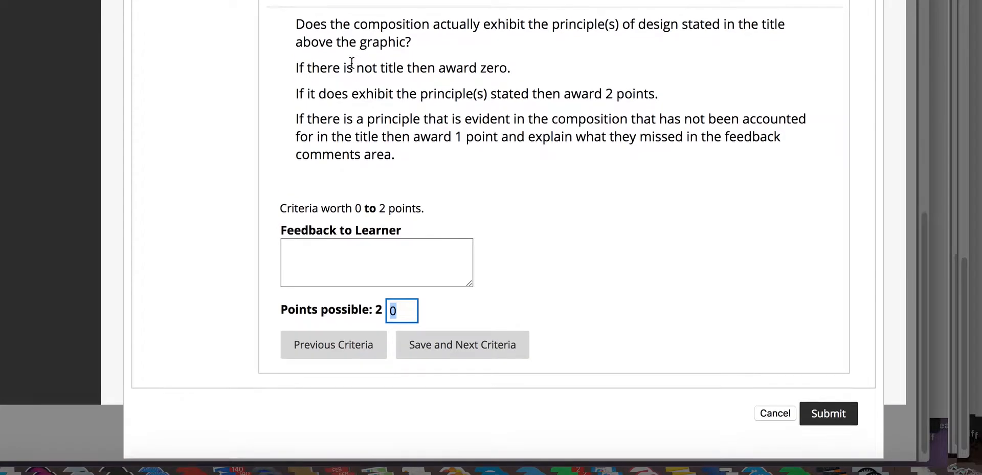
scroll(352, 66, up, 2)
scroll(351, 62, up, 2)
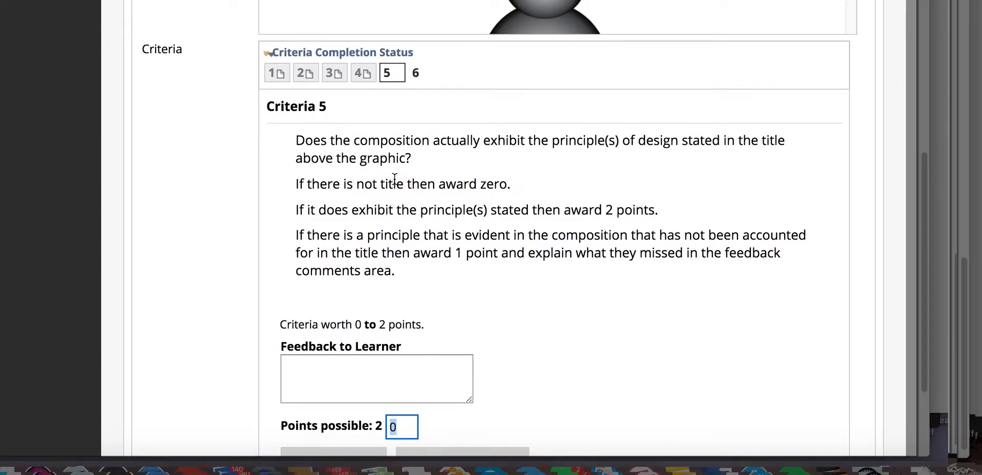
scroll(429, 182, up, 3)
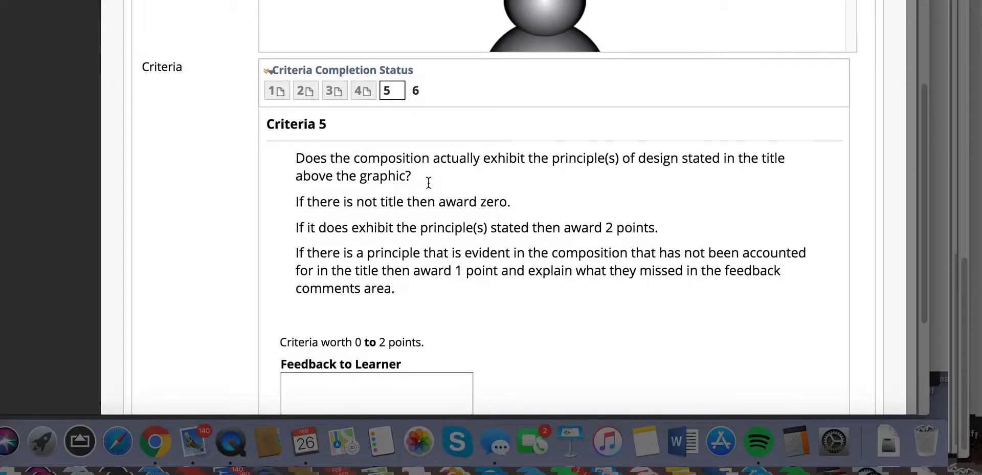
scroll(477, 93, up, 3)
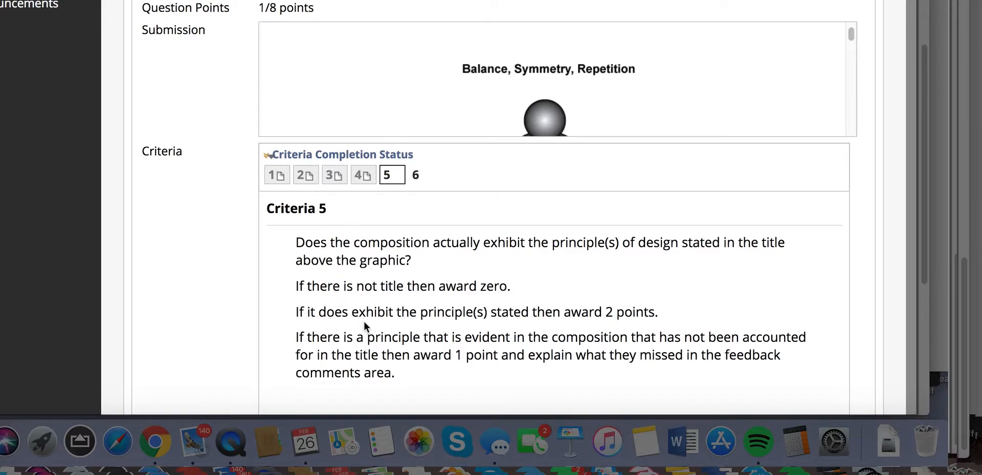
scroll(363, 321, down, 2)
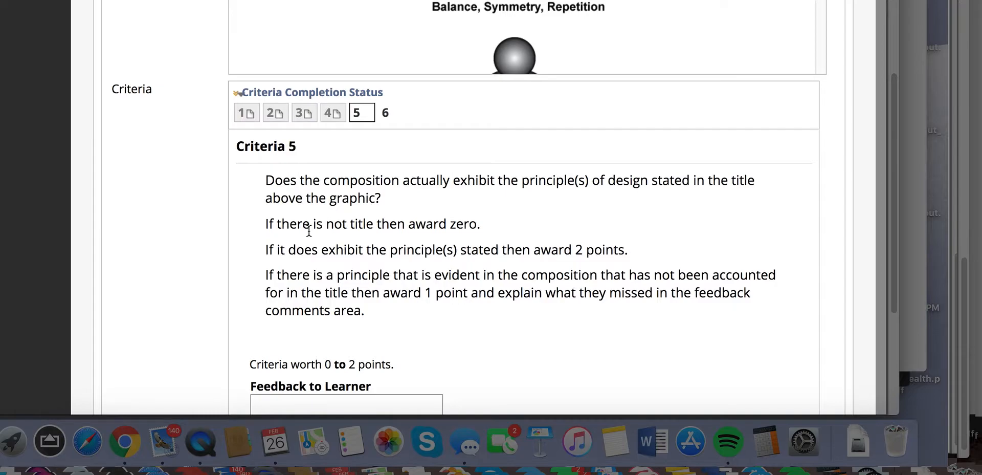
scroll(309, 231, down, 1)
scroll(309, 231, down, 1)
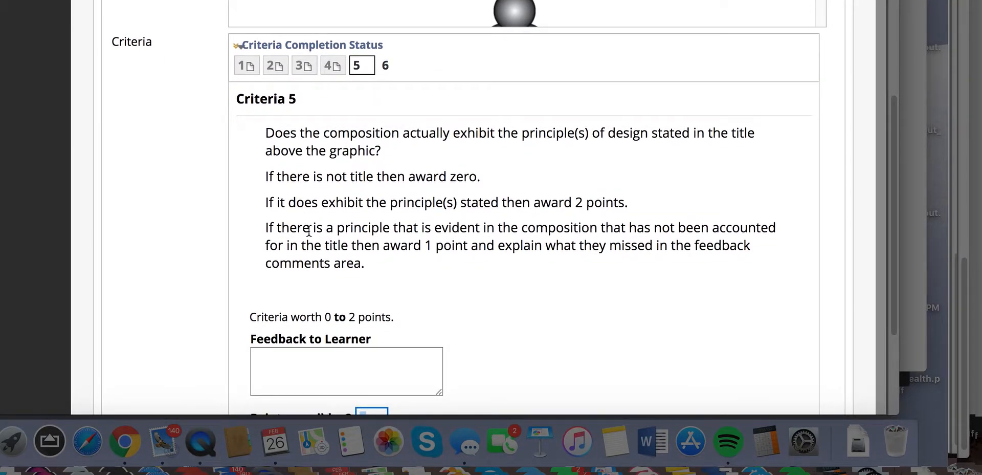
scroll(309, 231, down, 2)
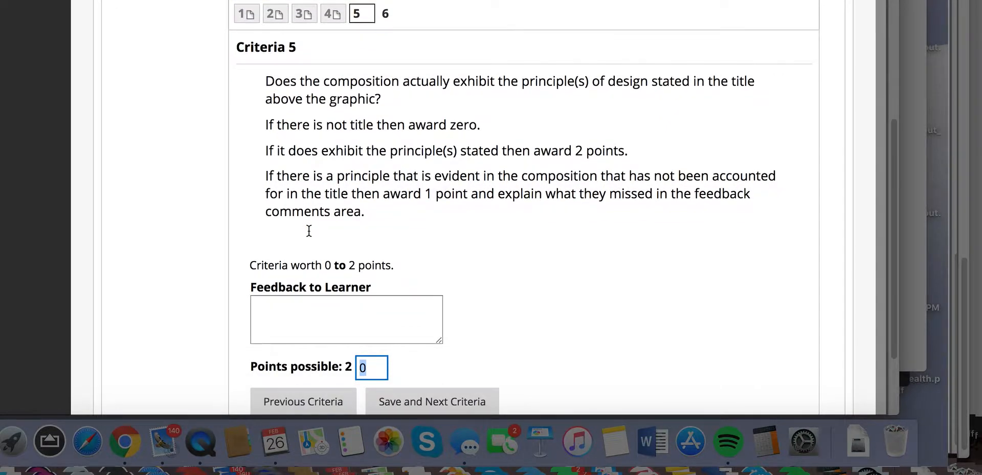
scroll(308, 232, down, 1)
scroll(309, 229, down, 1)
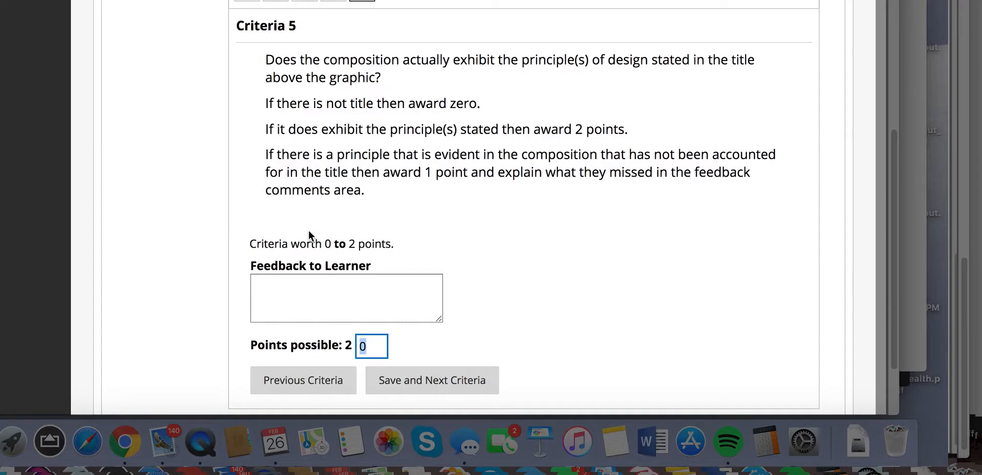
scroll(309, 231, down, 4)
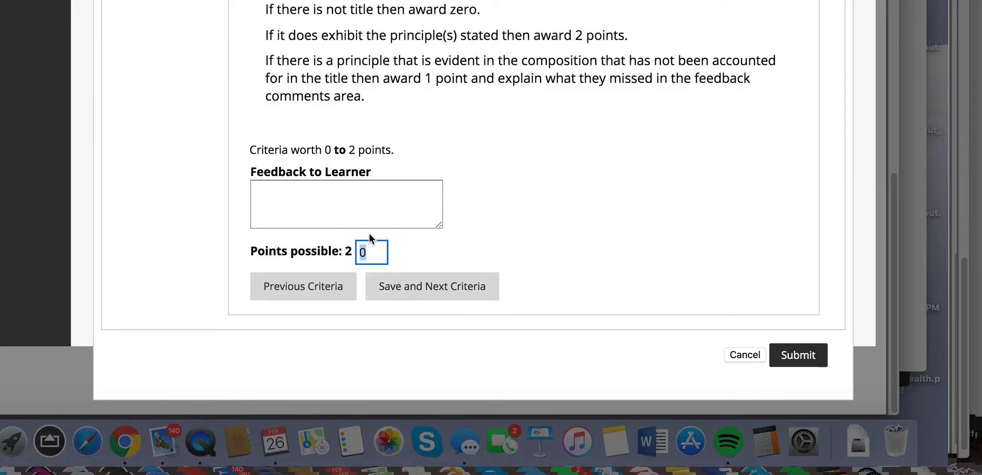
text(2)
click(409, 299)
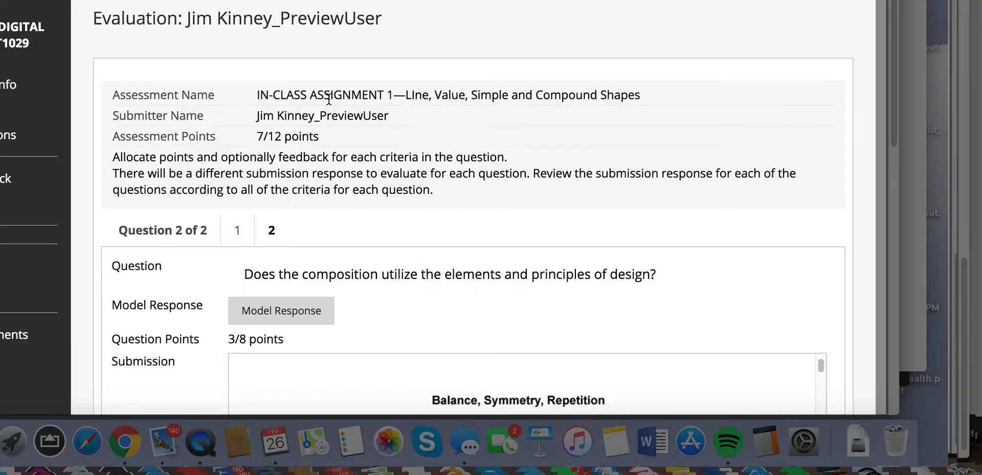
Step: Allocate the 1 point for Criteria 6 on the monochromatic composition, then save and submit the evaluation
scroll(407, 207, down, 1)
scroll(407, 205, down, 3)
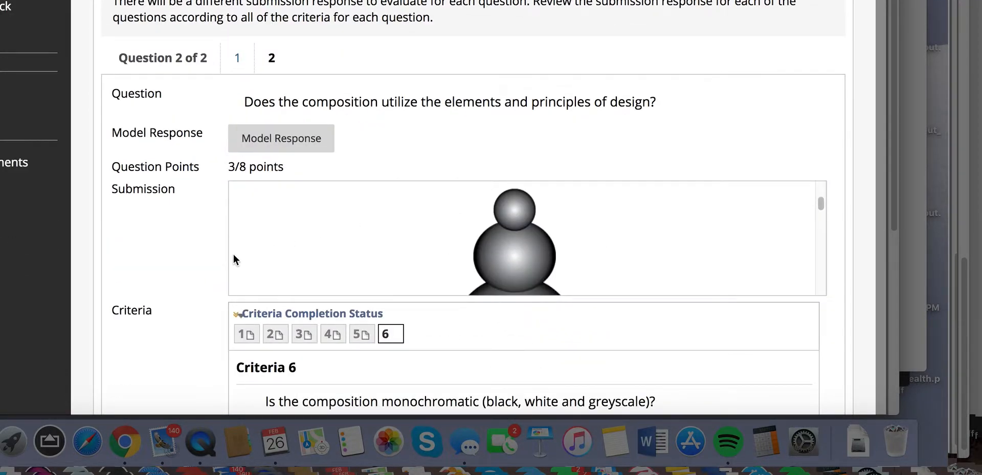
scroll(192, 290, down, 5)
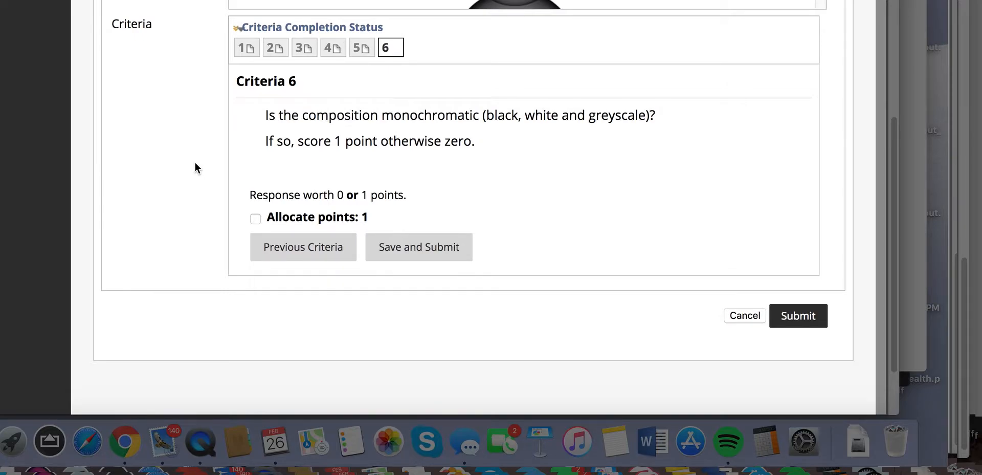
scroll(195, 163, down, 1)
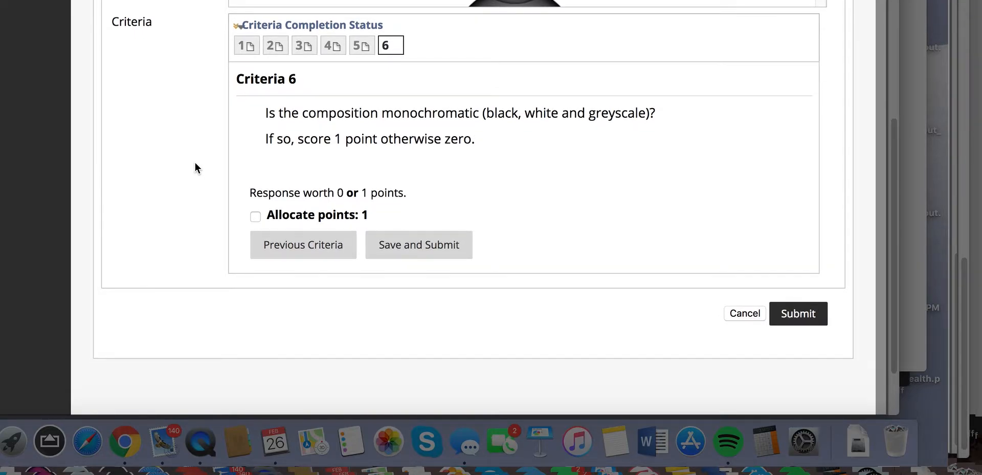
scroll(195, 163, up, 2)
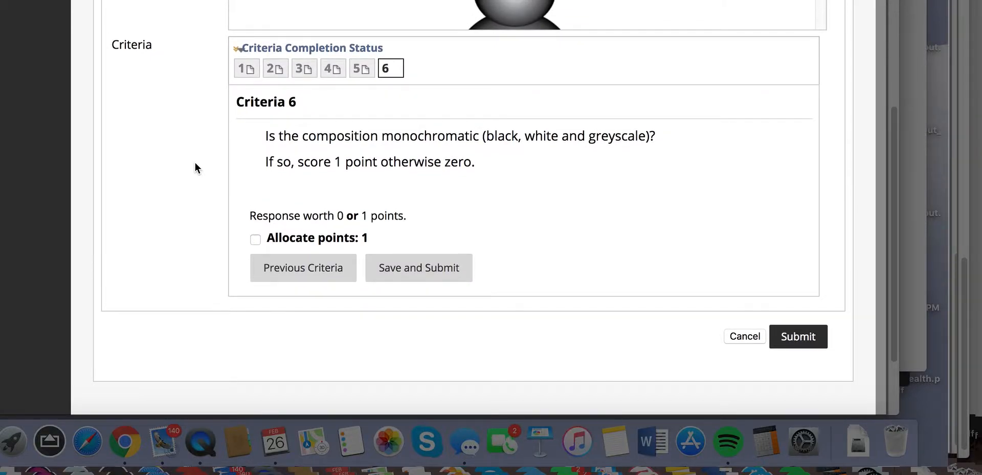
click(256, 239)
click(391, 271)
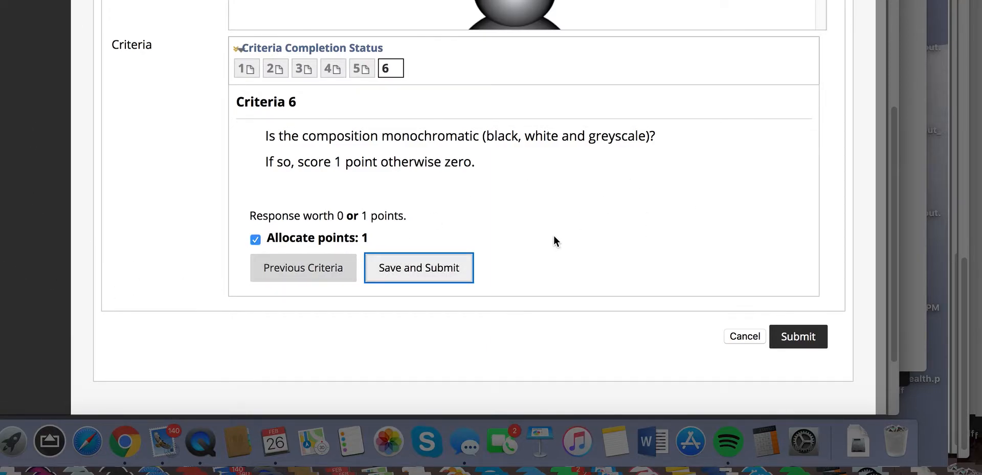
click(799, 337)
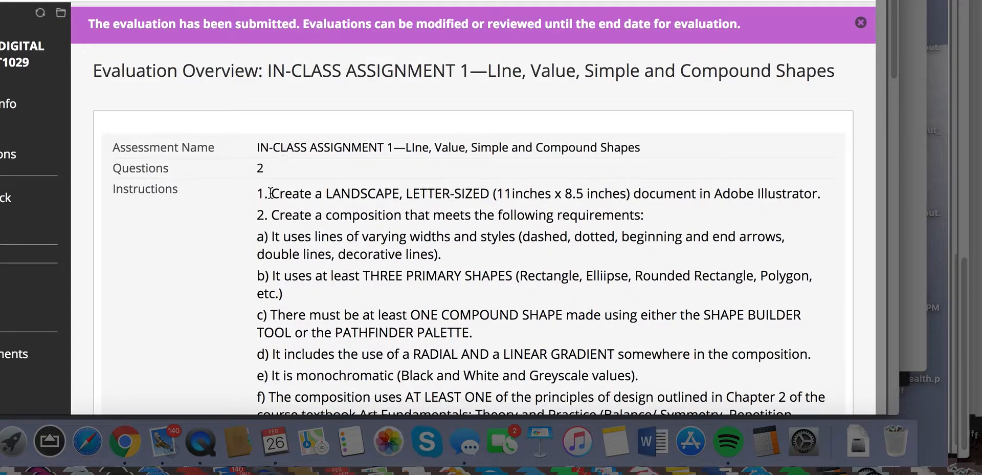
Step: Check the status and allocated points of each entry in the evaluations list on the overview page
scroll(255, 284, down, 10)
scroll(256, 287, down, 8)
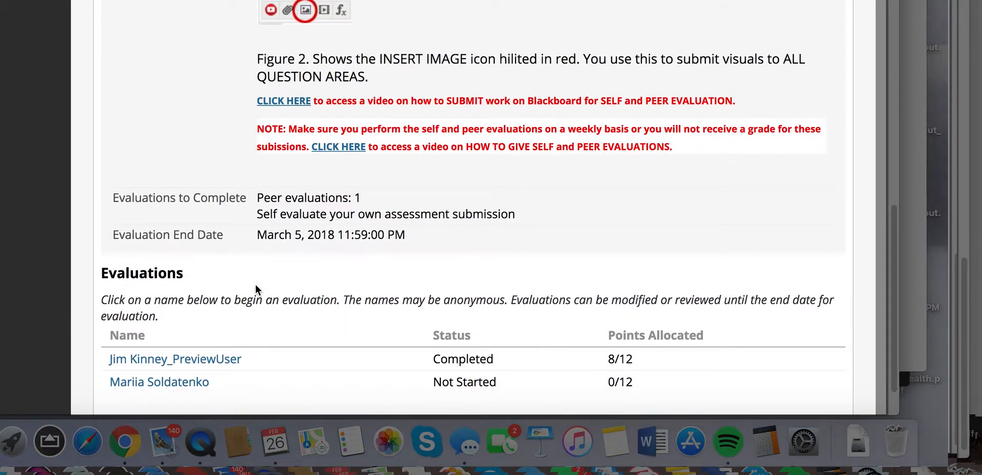
scroll(256, 286, down, 2)
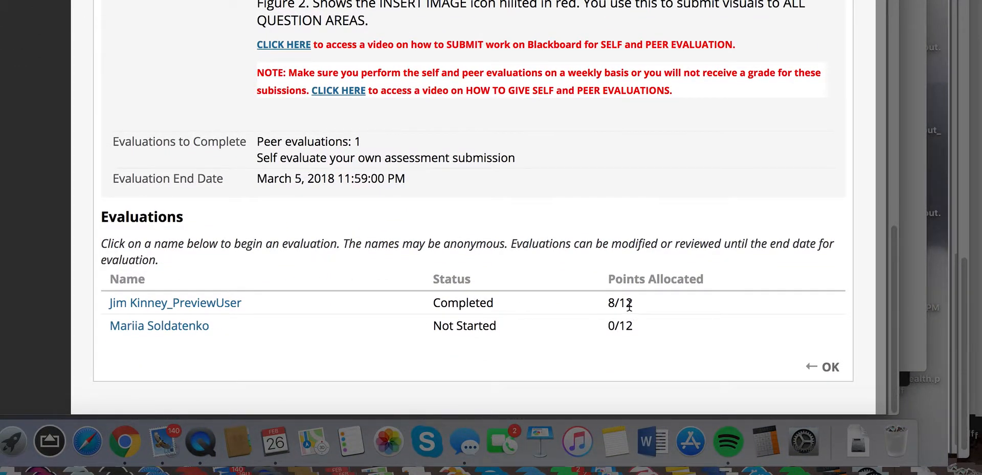